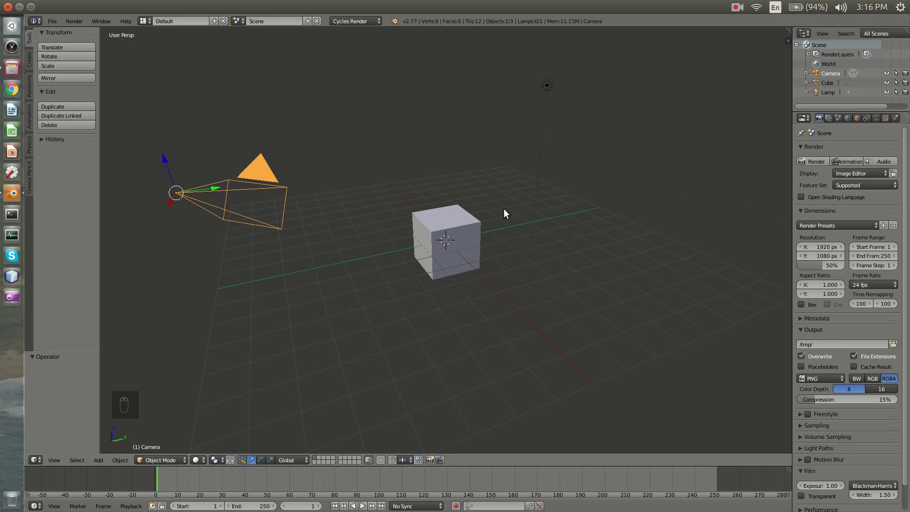
# Select and delete the default cube.
pyautogui.rightClick(462, 219)
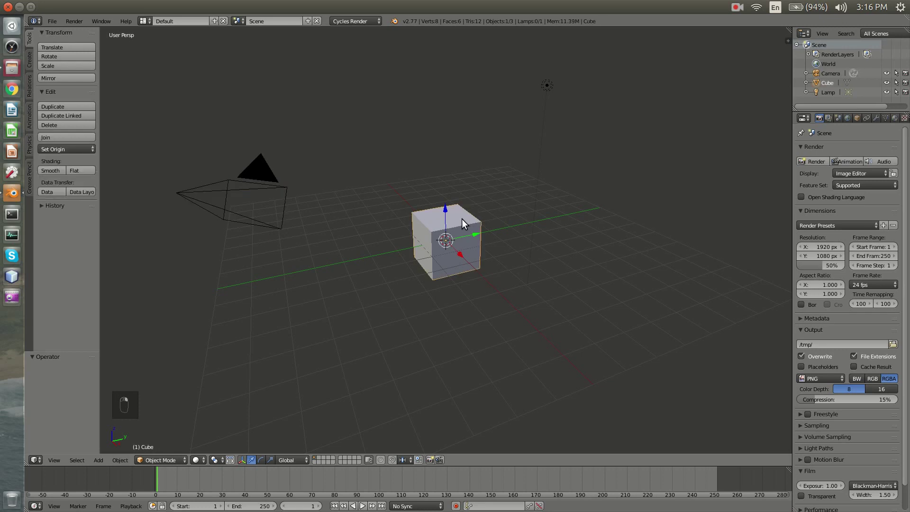
pyautogui.press('x')
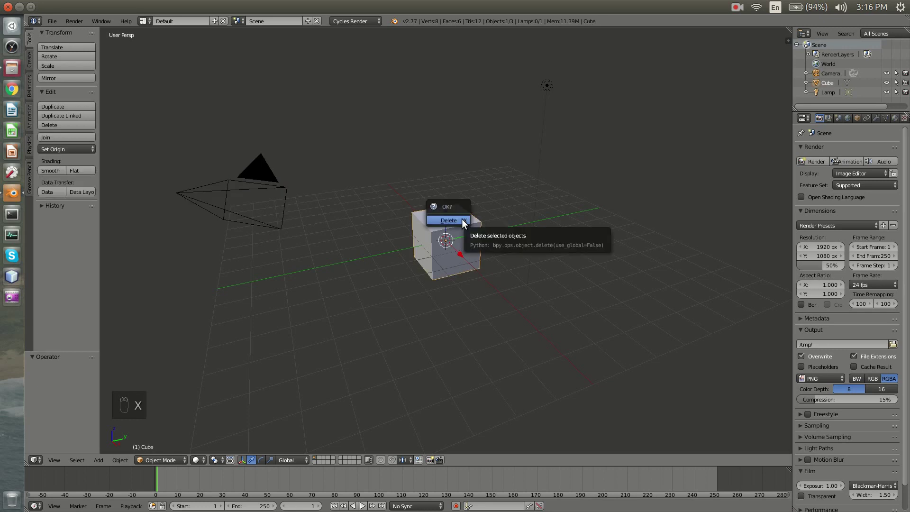
pyautogui.click(462, 218)
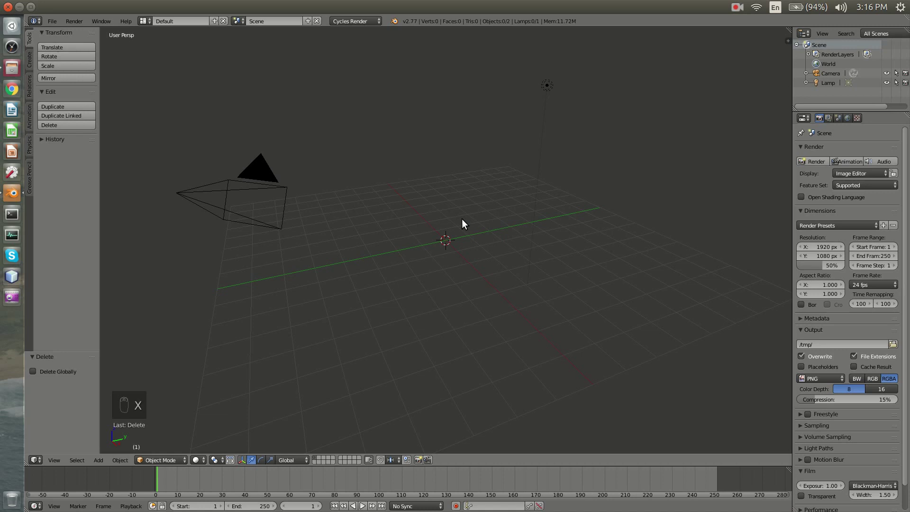
# Add a mesh plane at the origin and view it from above.
pyautogui.hotkey('shift', 'a')
pyautogui.moveTo(461, 218)
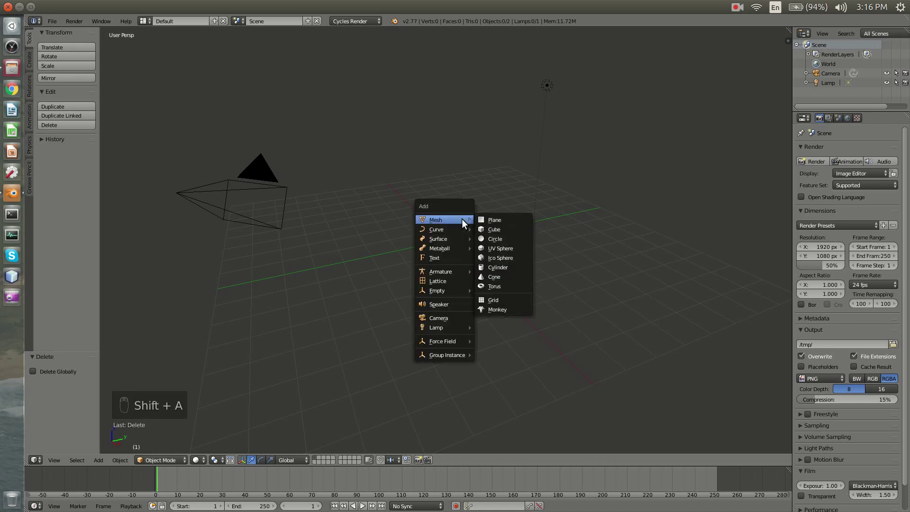
pyautogui.click(497, 220)
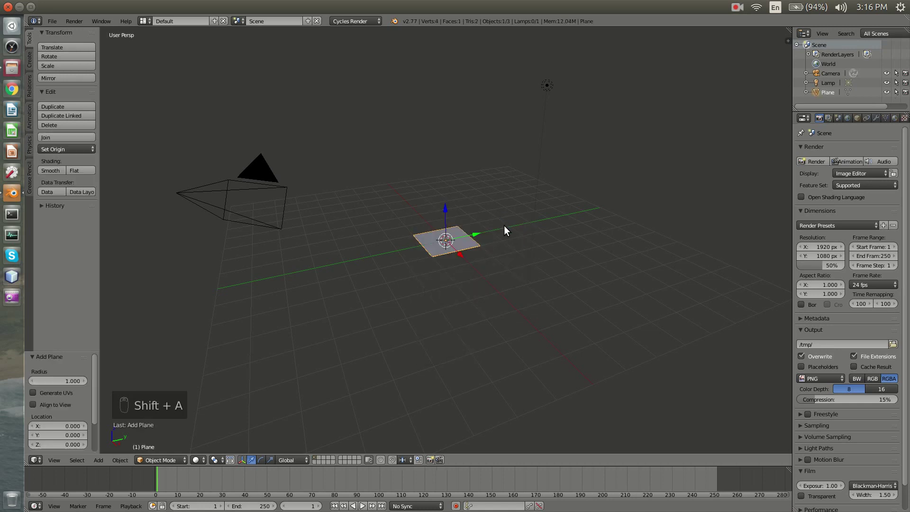
pyautogui.scroll(2, 481, 249)
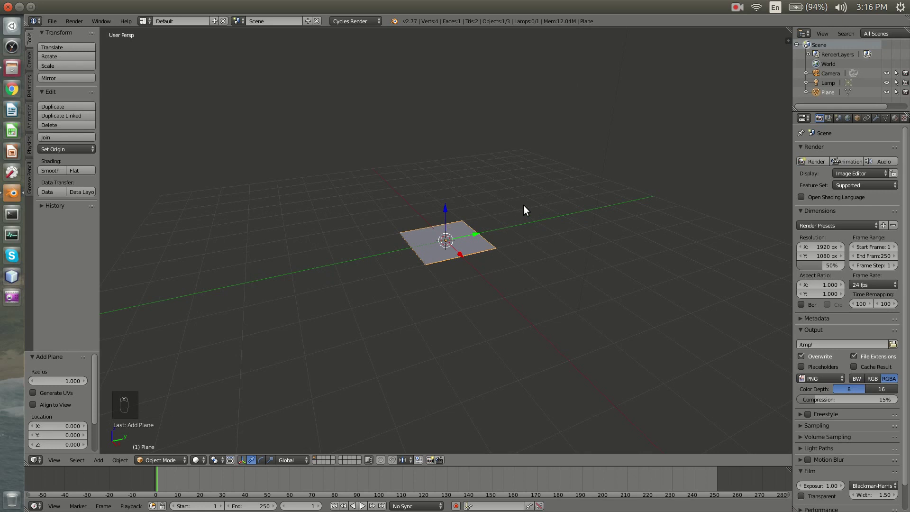
pyautogui.moveTo(523, 204); pyautogui.dragTo(526, 234, button='middle')
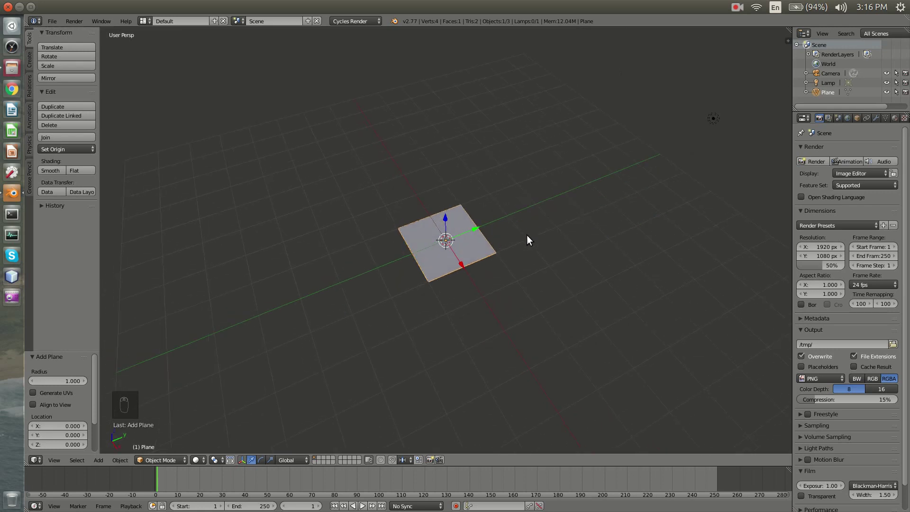
# Subdivide the plane's mesh in Edit Mode with 10 cuts.
pyautogui.press('Tab')
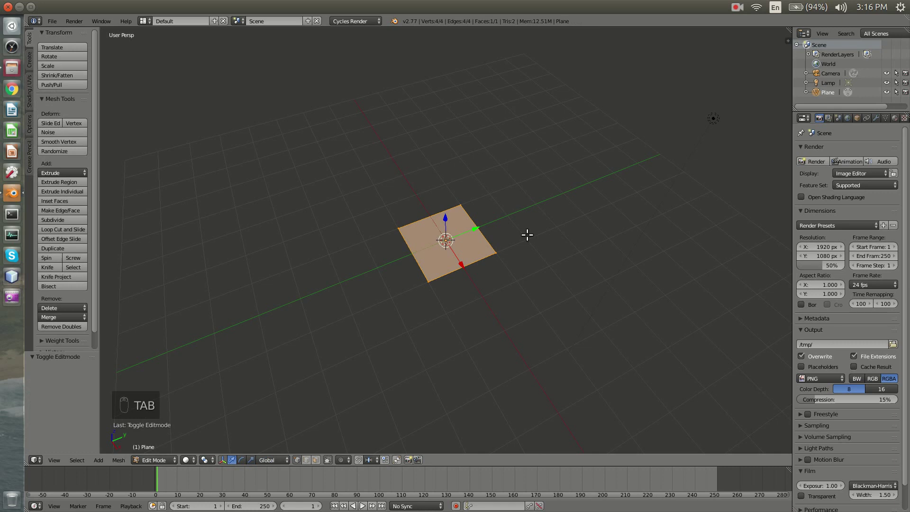
pyautogui.press('w')
pyautogui.moveTo(527, 234)
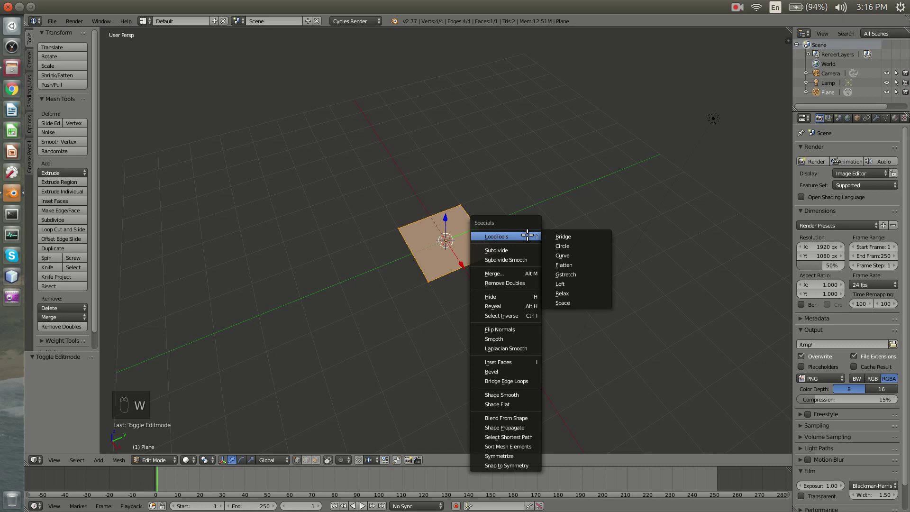
pyautogui.click(514, 250)
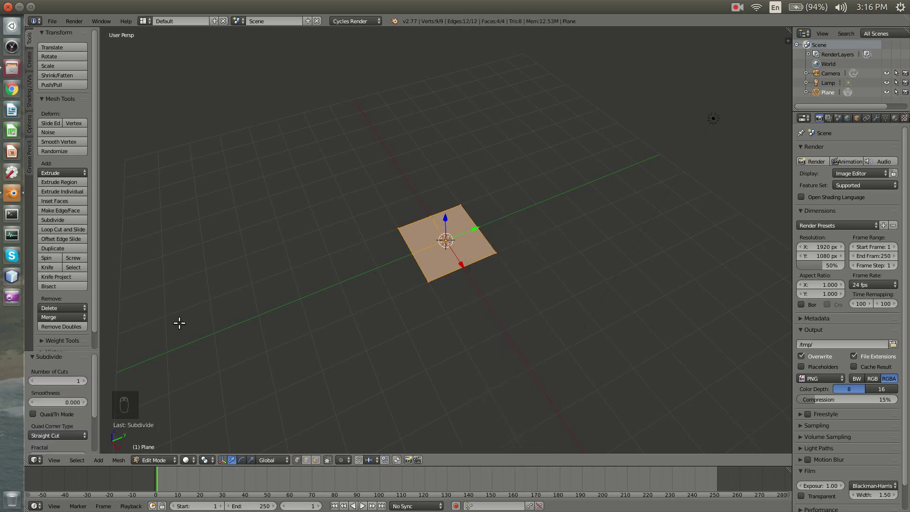
pyautogui.click(72, 380)
pyautogui.press('Return')
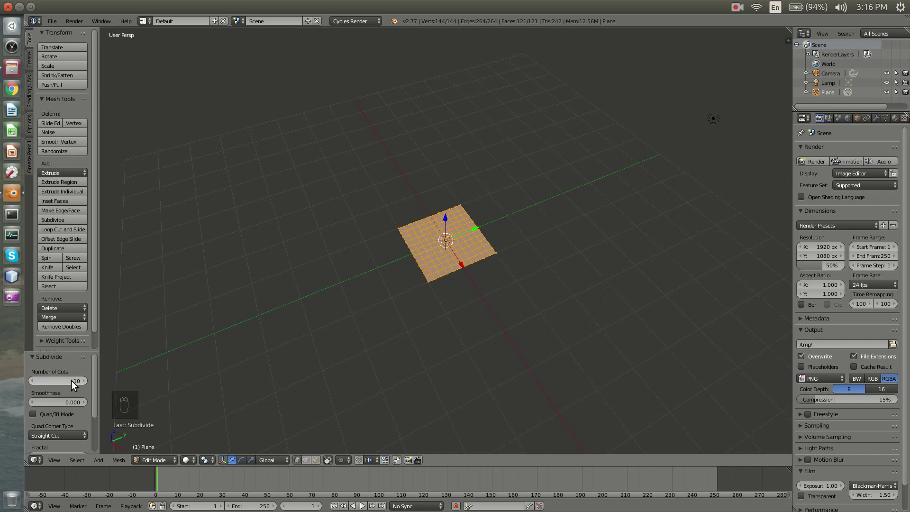
# Add a Subdivision Surface modifier using Simple with View subdivisions raised to 2.
pyautogui.click(875, 118)
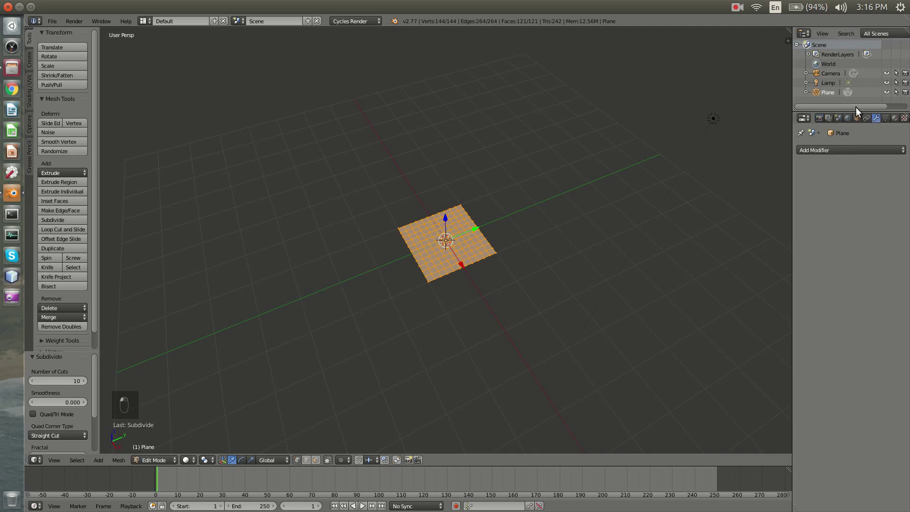
pyautogui.click(841, 149)
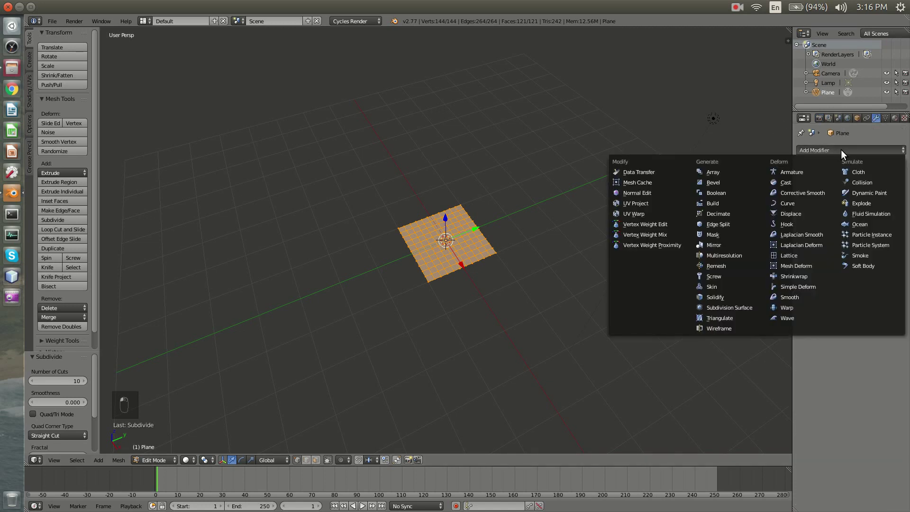
pyautogui.click(747, 307)
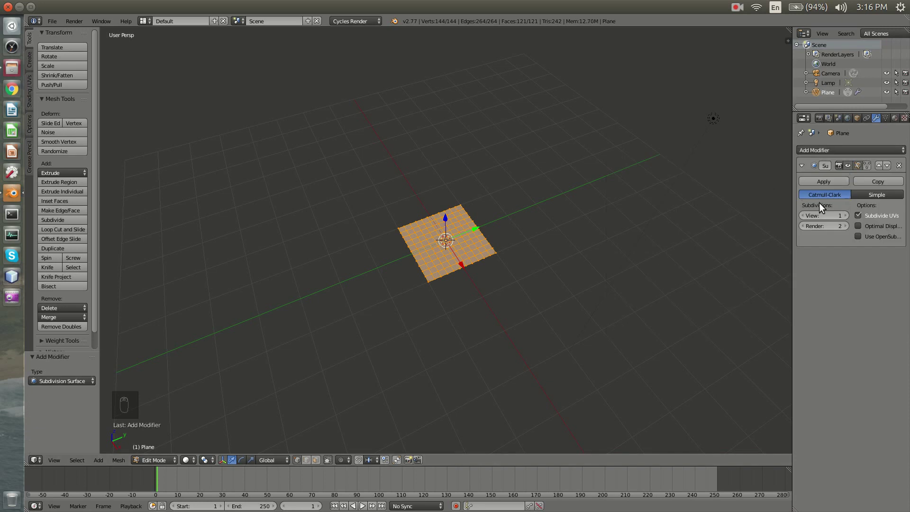
pyautogui.click(845, 215)
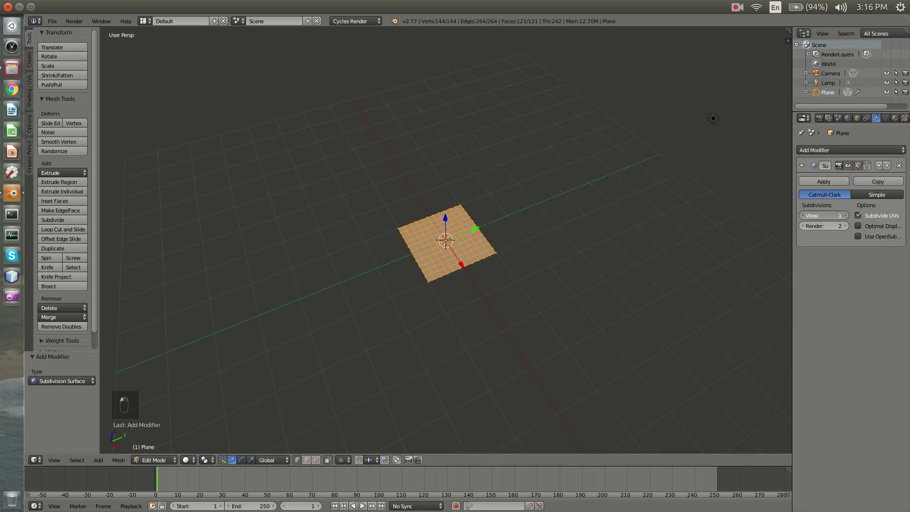
pyautogui.click(877, 196)
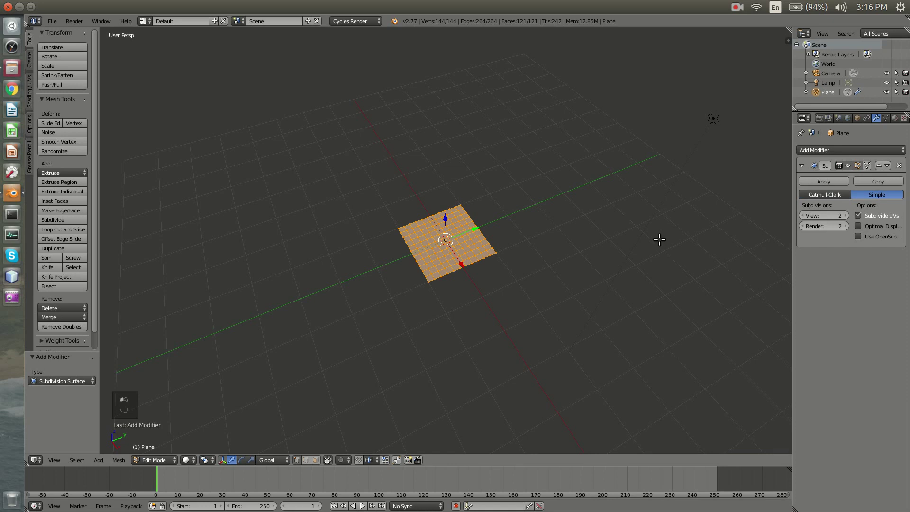
pyautogui.moveTo(659, 239); pyautogui.dragTo(650, 206, button='middle')
pyautogui.scroll(-2, 650, 207)
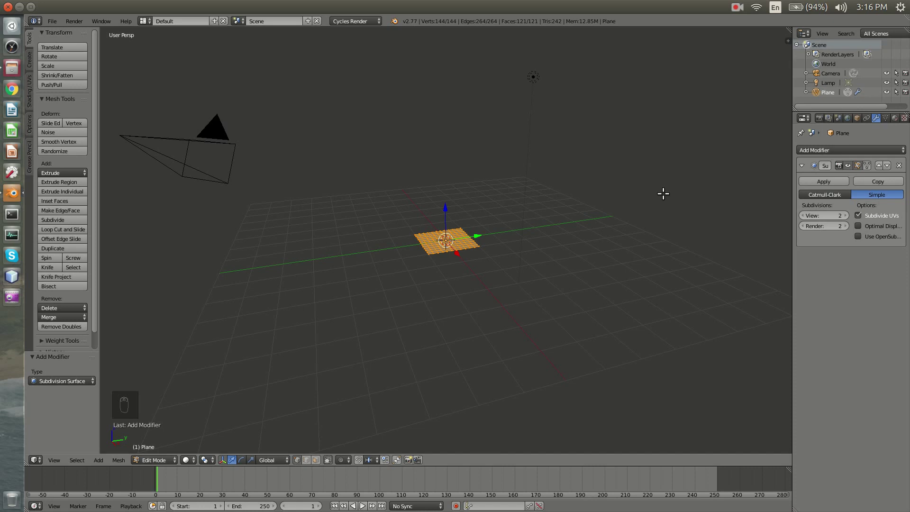
# Return to Object Mode, switch to an empty layer and add Plane.001 at the origin.
pyautogui.press('Tab')
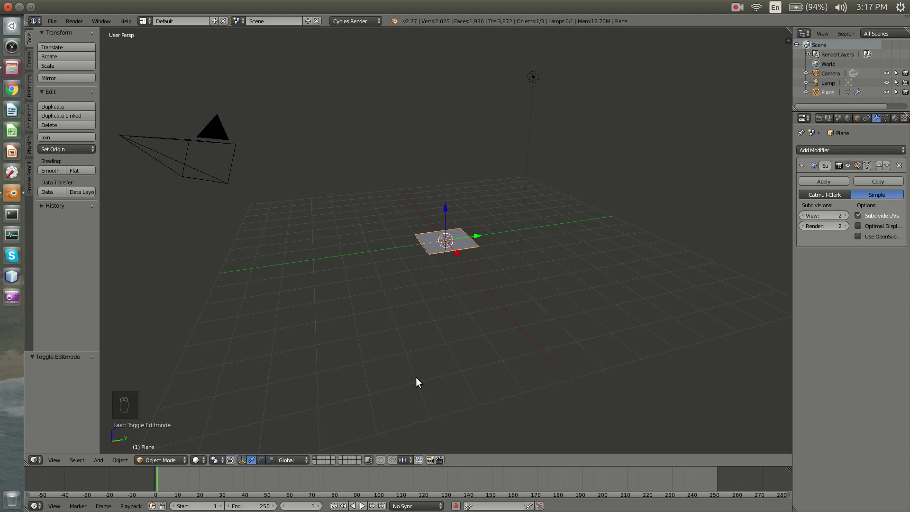
pyautogui.click(317, 457)
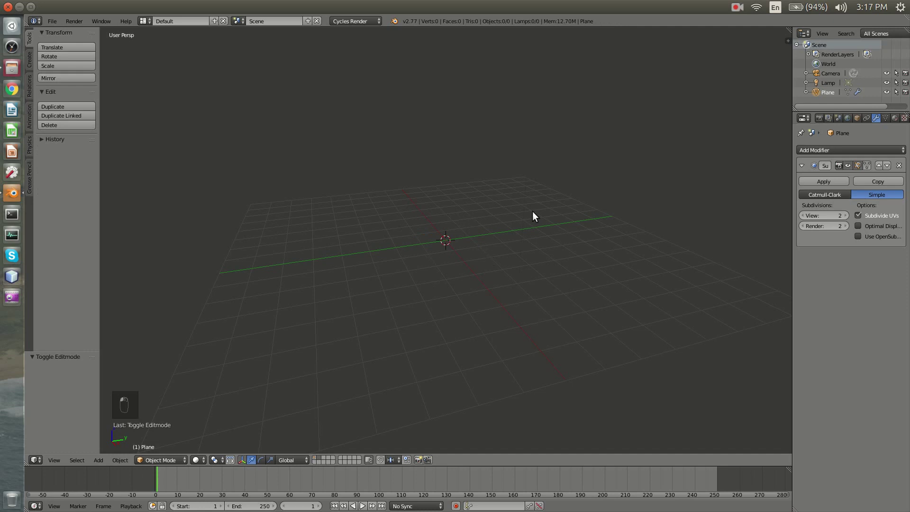
pyautogui.moveTo(484, 282); pyautogui.dragTo(493, 272, button='middle')
pyautogui.hotkey('shift', 'a')
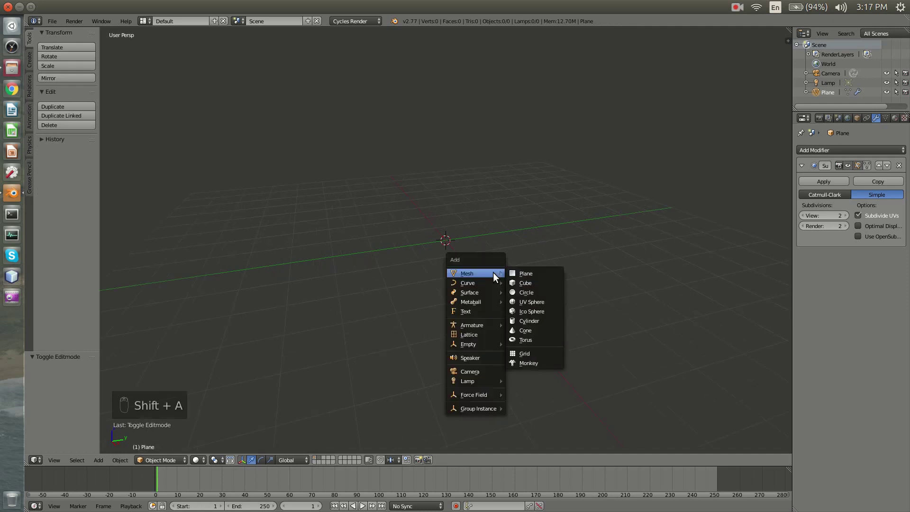
pyautogui.click(528, 273)
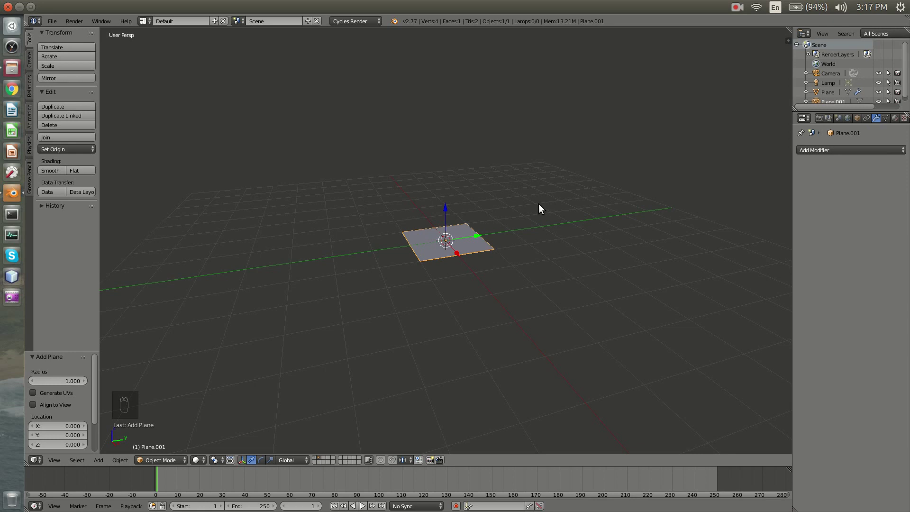
# In top view, delete Plane.001's two right-hand vertices, leaving one vertical edge.
pyautogui.press('KP_7')
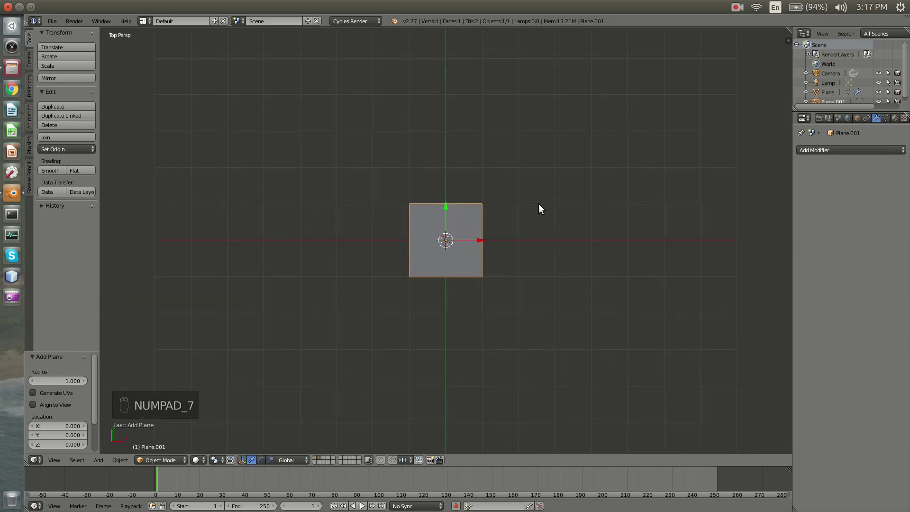
pyautogui.scroll(3, 538, 203)
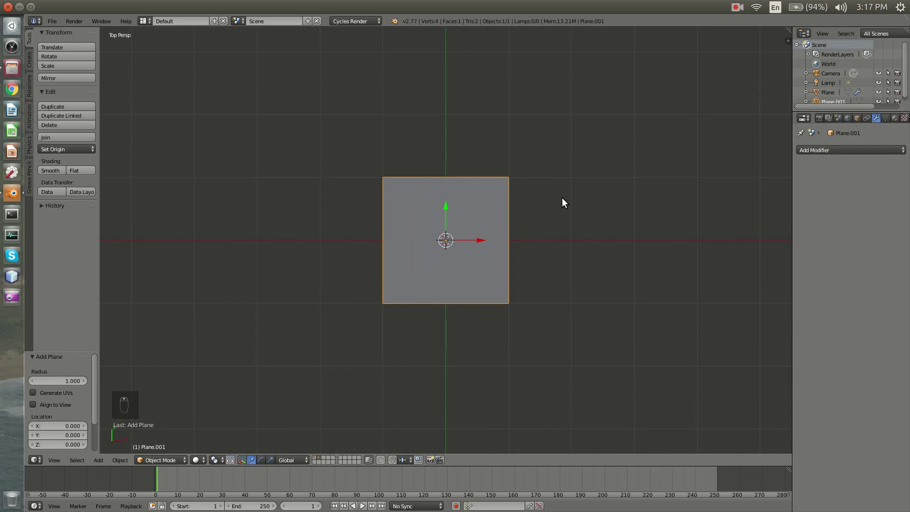
pyautogui.press('Tab')
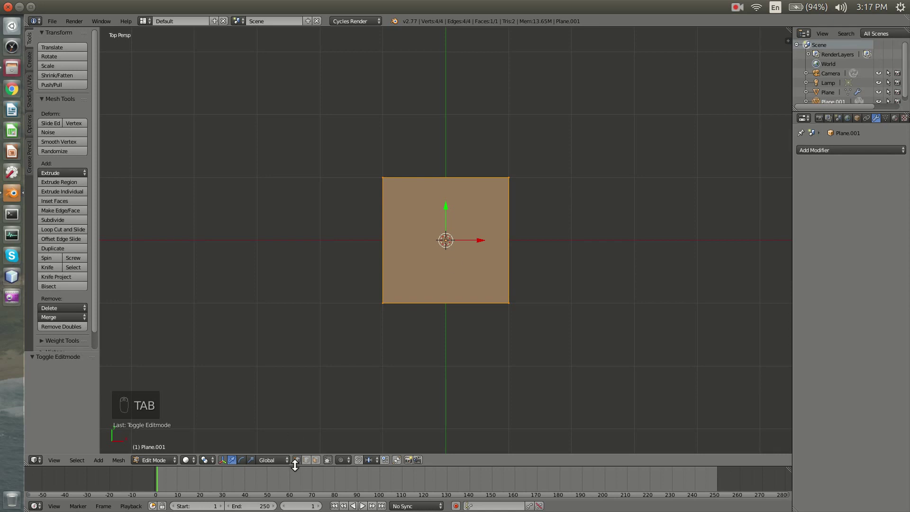
pyautogui.rightClick(505, 178)
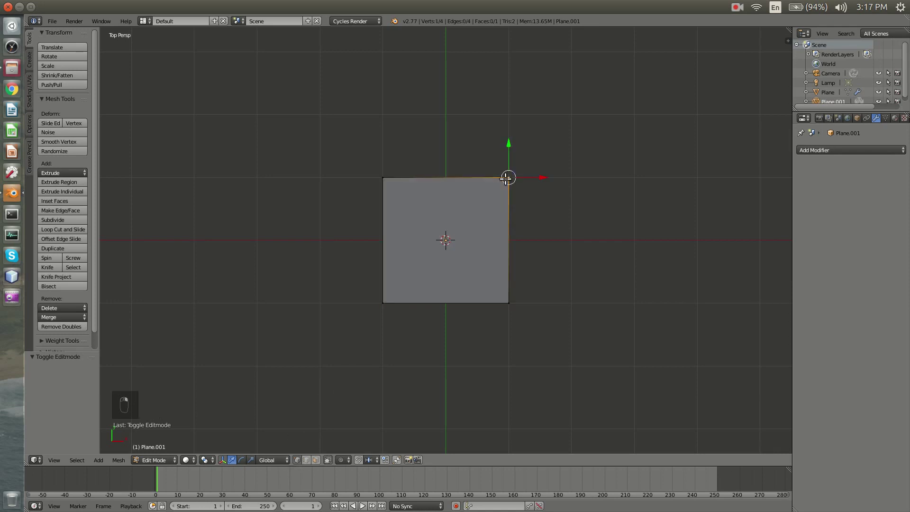
pyautogui.keyDown('shift'); pyautogui.rightClick(508, 301); pyautogui.keyUp('shift')
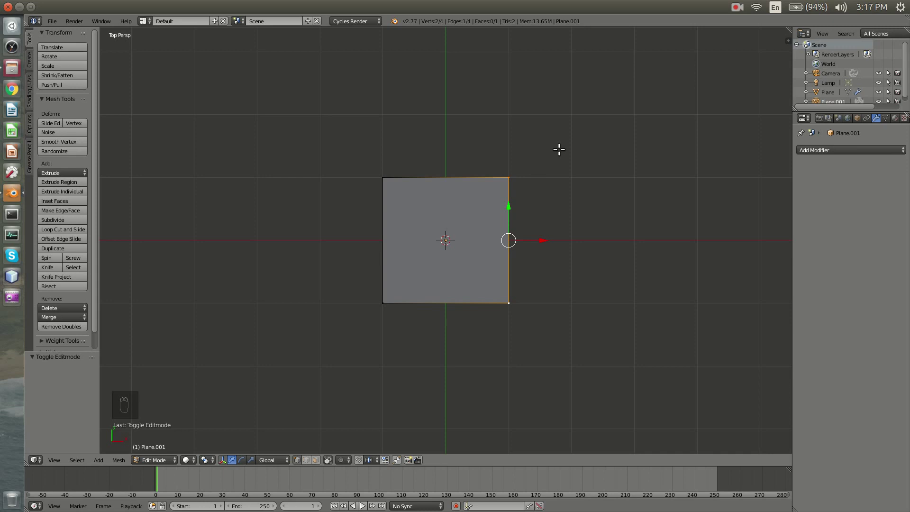
pyautogui.press('x')
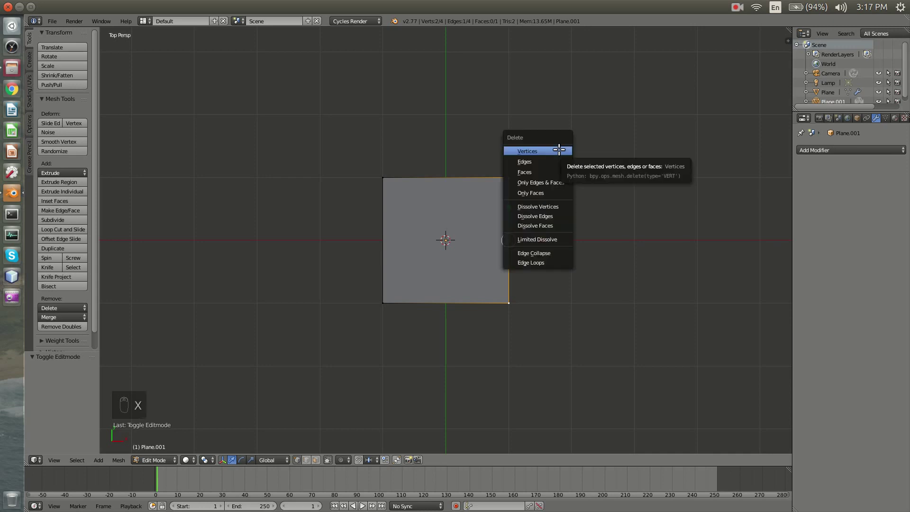
pyautogui.click(559, 150)
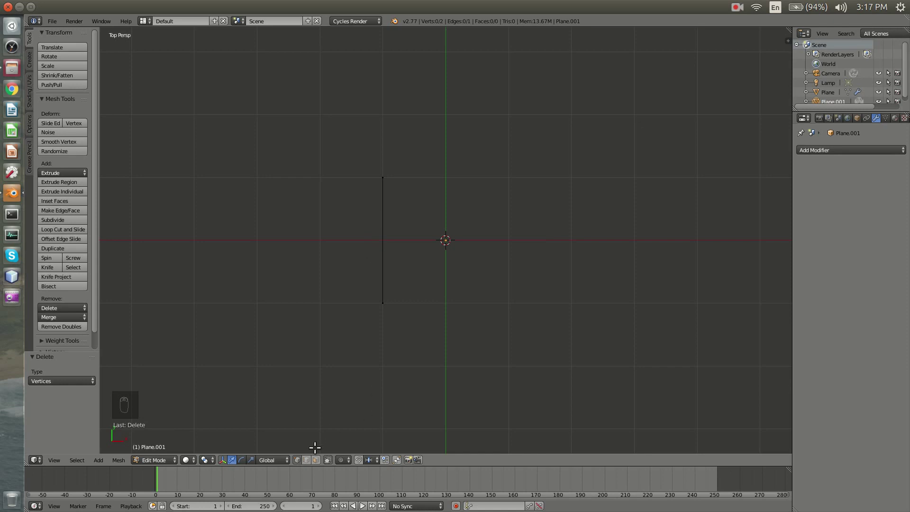
# In edge select mode, scale the vertical edge to about 0.25 and place it below the origin.
pyautogui.click(306, 460)
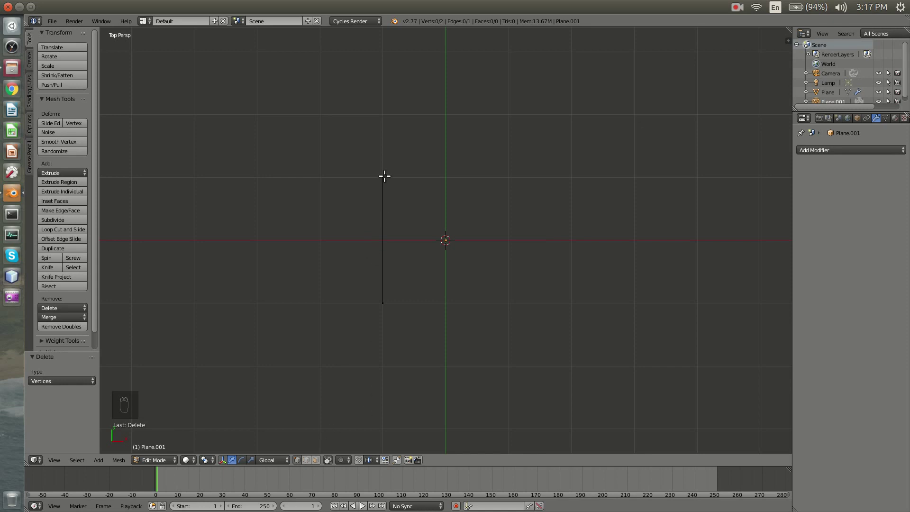
pyautogui.click(306, 458)
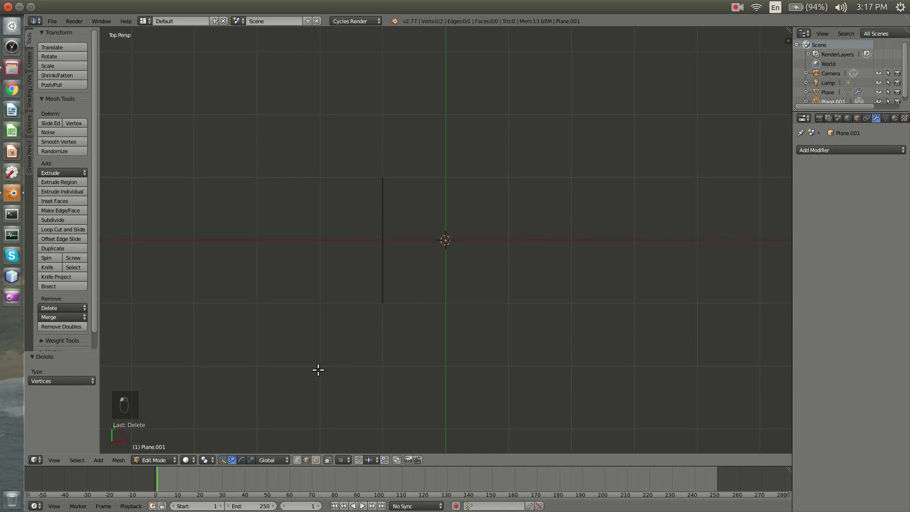
pyautogui.rightClick(383, 232)
pyautogui.press('g')
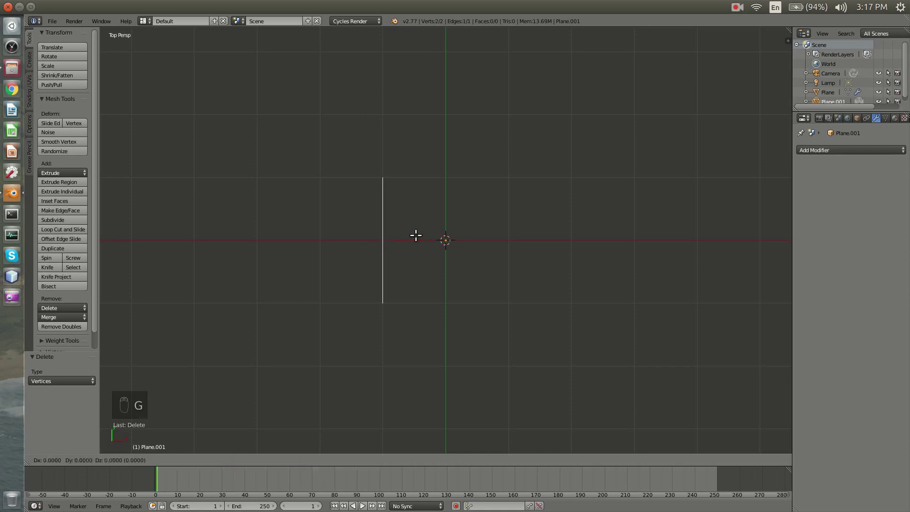
pyautogui.click(478, 327)
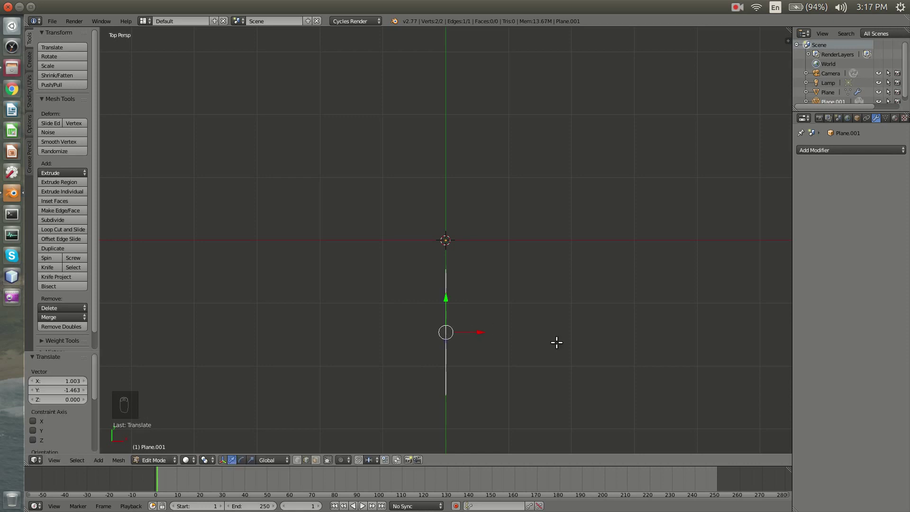
pyautogui.press('s')
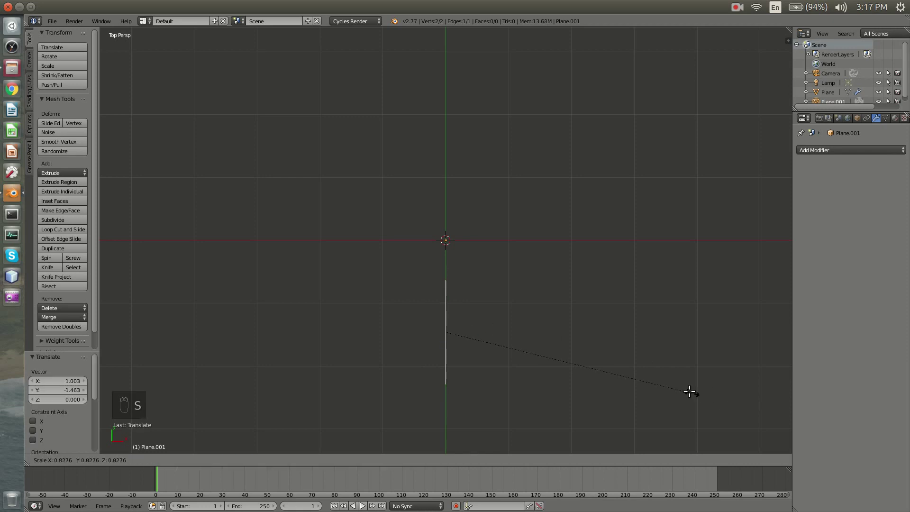
pyautogui.click(521, 344)
pyautogui.press('g')
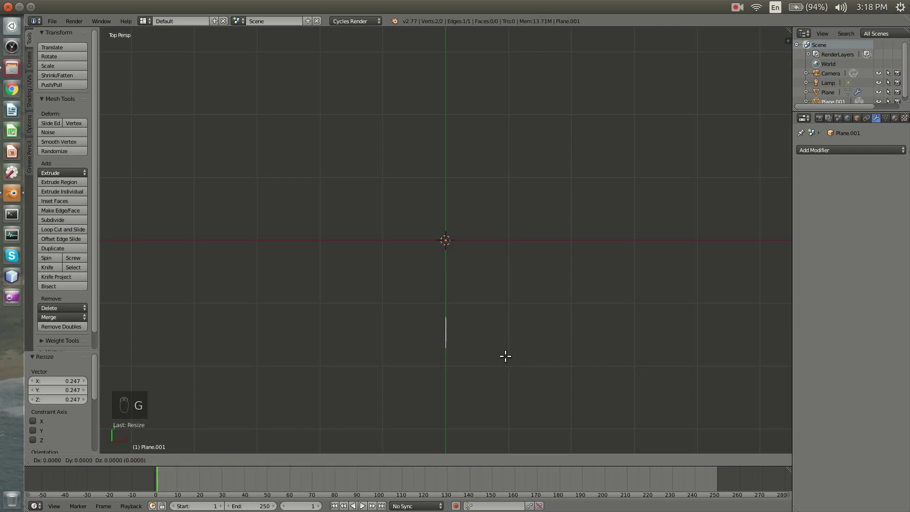
pyautogui.click(505, 298)
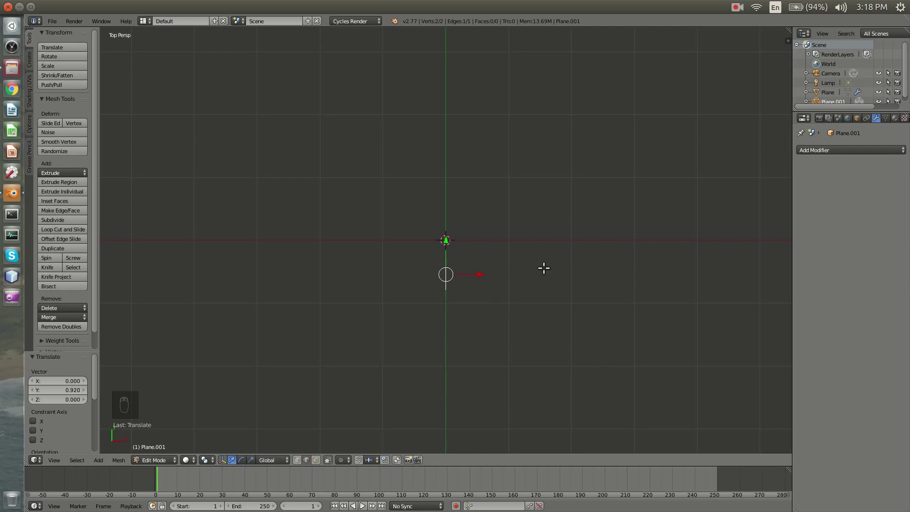
# Screw the edge with 4 turns, 18 steps and axis Z set to 1.
pyautogui.click(74, 256)
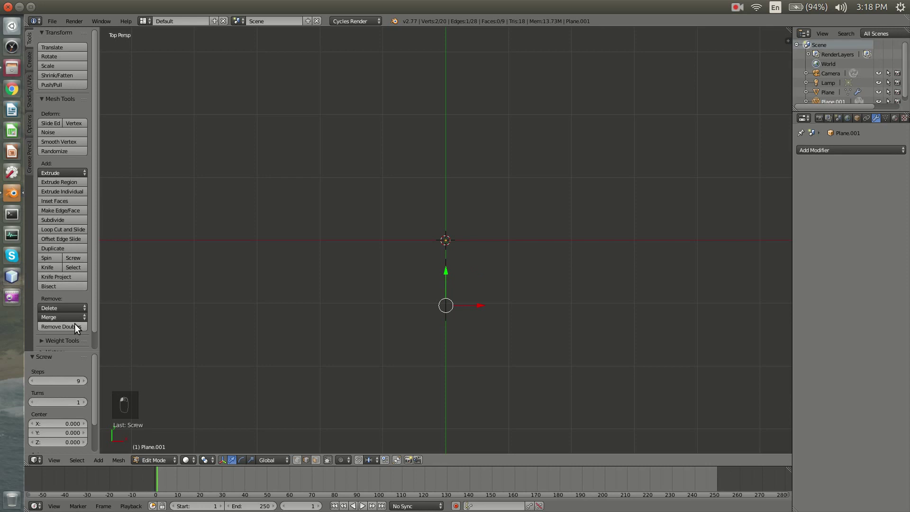
pyautogui.click(78, 402)
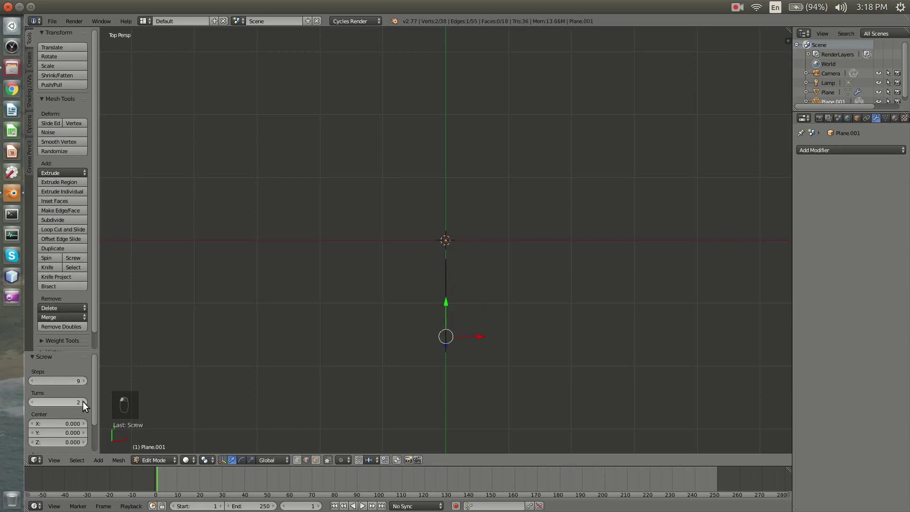
pyautogui.click(83, 402)
pyautogui.click(83, 401)
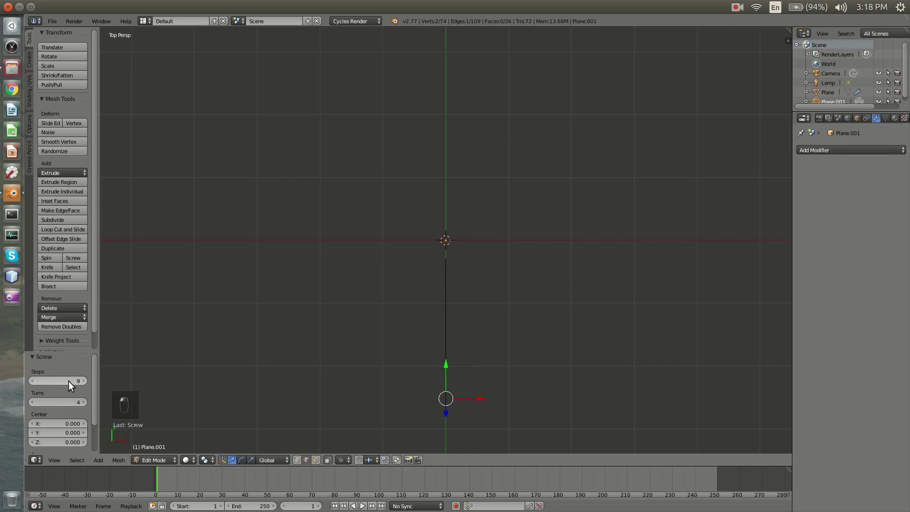
pyautogui.click(69, 380)
pyautogui.write('18')
pyautogui.press('Return')
pyautogui.scroll(-2, 86, 371)
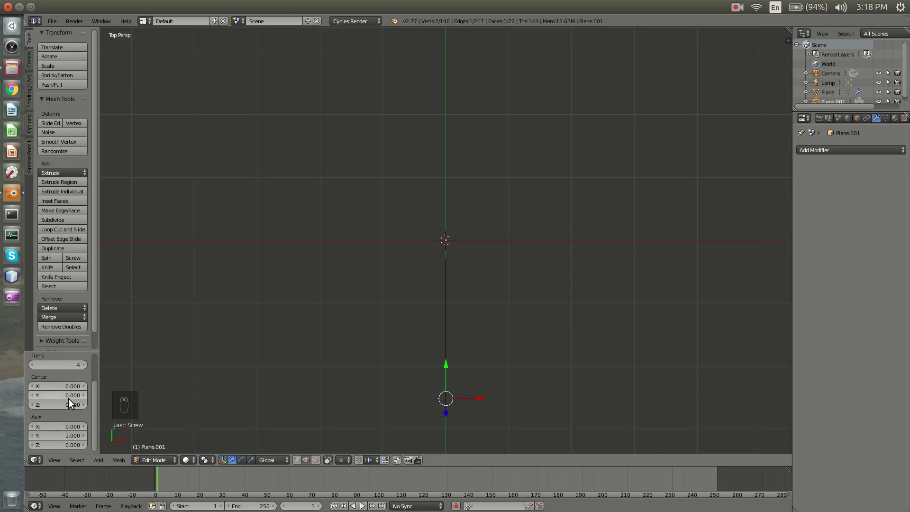
pyautogui.click(65, 443)
pyautogui.write('1')
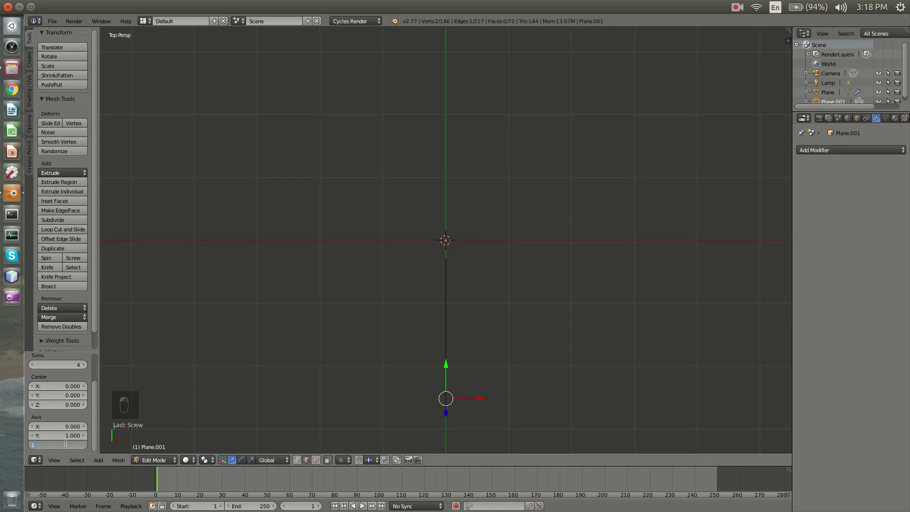
pyautogui.click(72, 436)
pyautogui.click(72, 436)
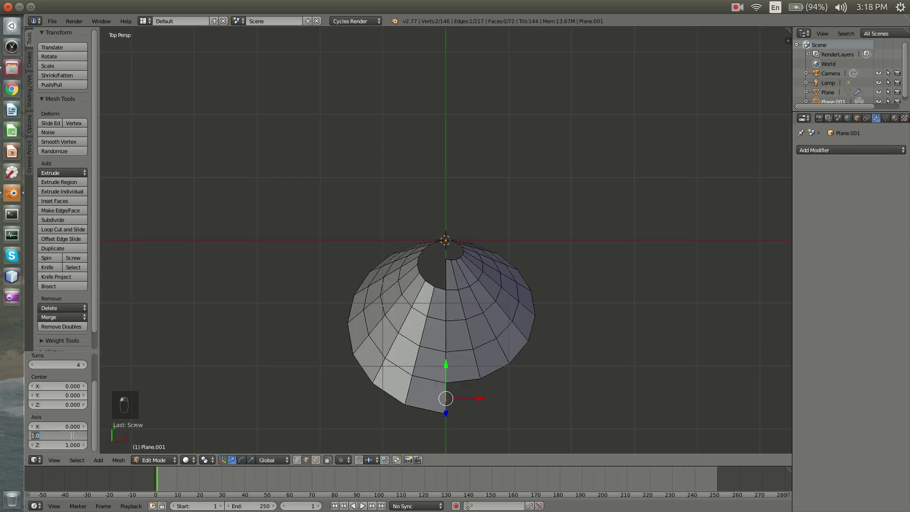
# Set the screw axis Y to 0, flattening the spiral into a disc.
pyautogui.press('BackSpace')
pyautogui.press('BackSpace')
pyautogui.press('BackSpace')
pyautogui.write('0')
pyautogui.press('Return')
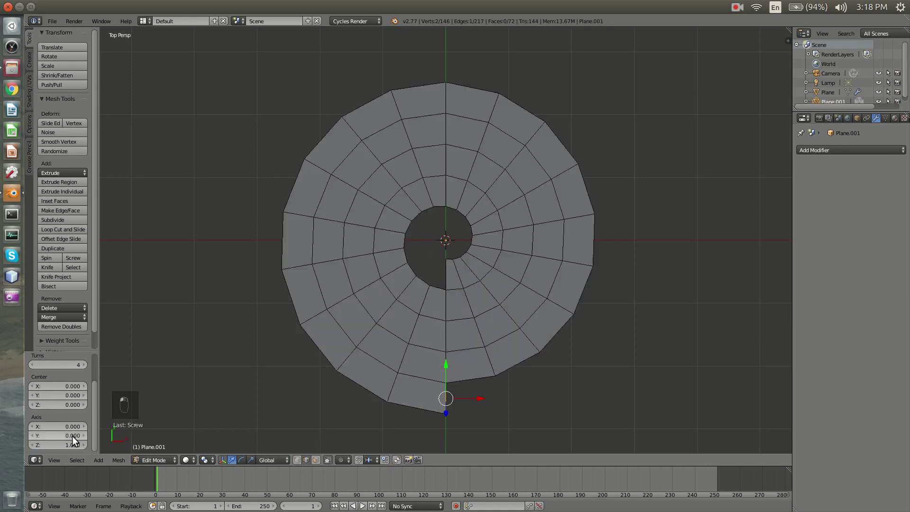
# Keep only the spiral edge loop by inverting the selection and deleting the other edges.
pyautogui.keyDown('alt'); pyautogui.rightClick(375, 358); pyautogui.keyUp('alt')
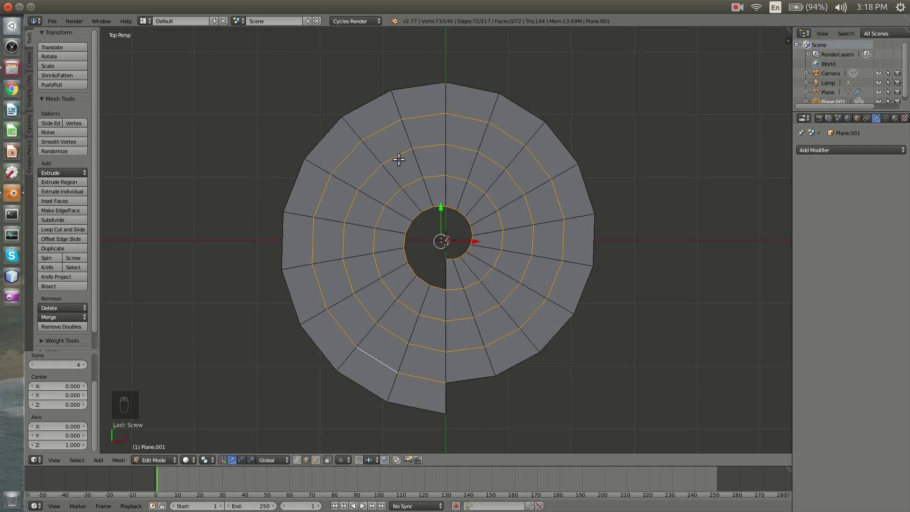
pyautogui.hotkey('ctrl', 'i')
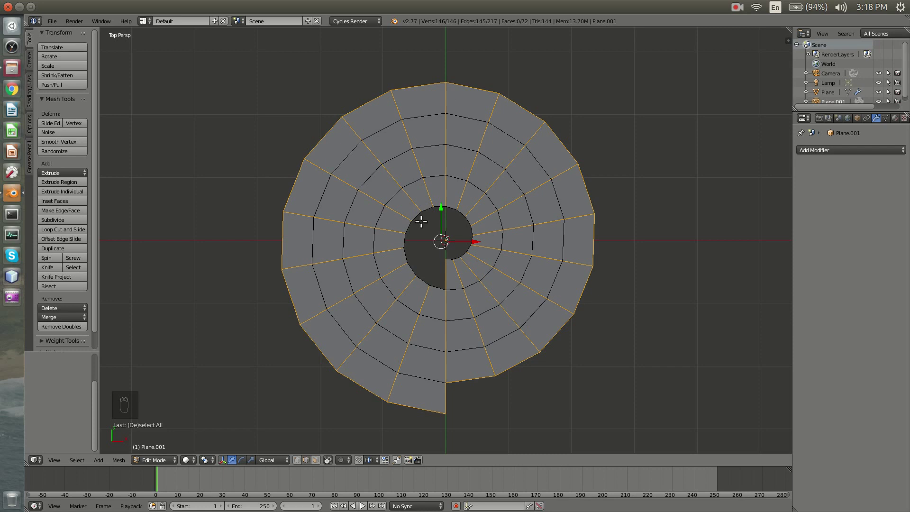
pyautogui.press('x')
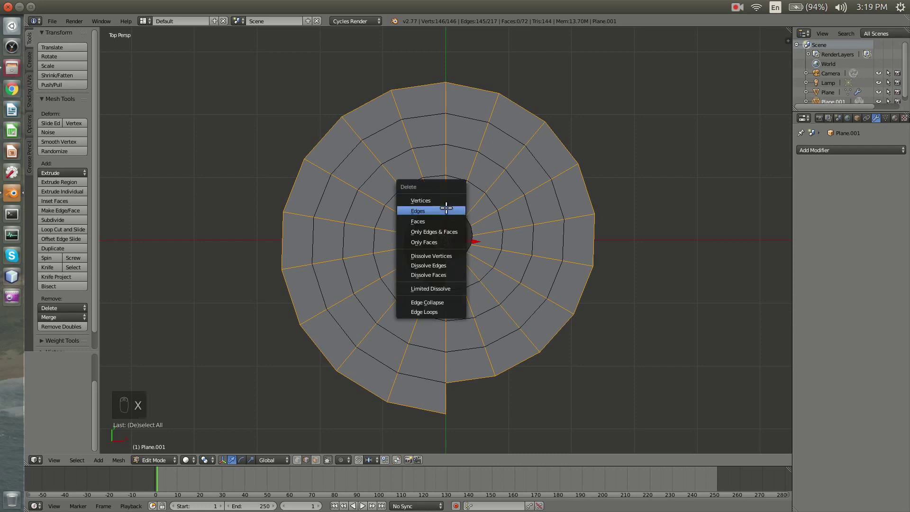
pyautogui.click(446, 208)
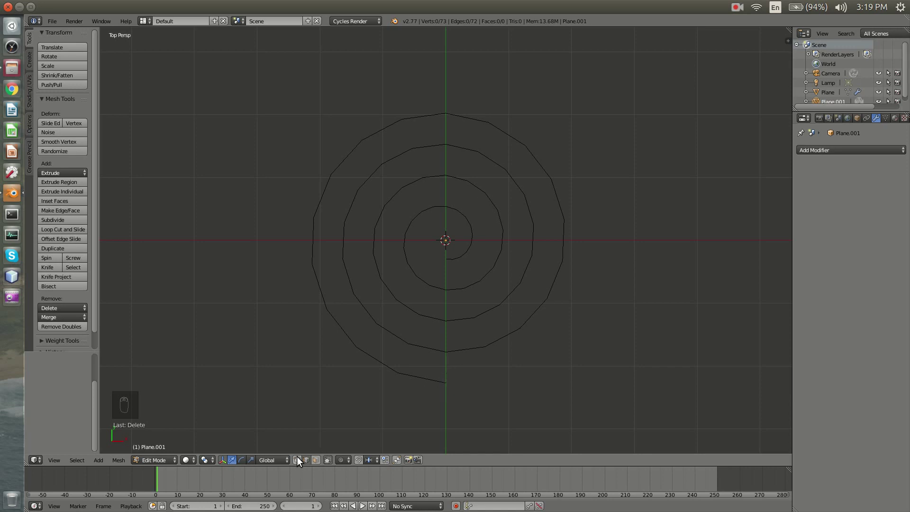
# Extrude the spiral's outer end vertex 1.004 along X into a tail, then exit Edit Mode.
pyautogui.rightClick(444, 383)
pyautogui.press('e')
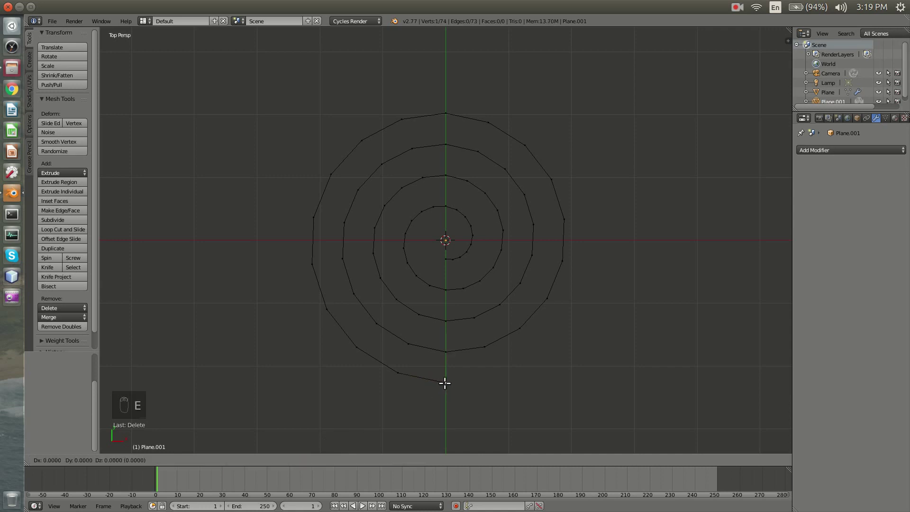
pyautogui.press('x')
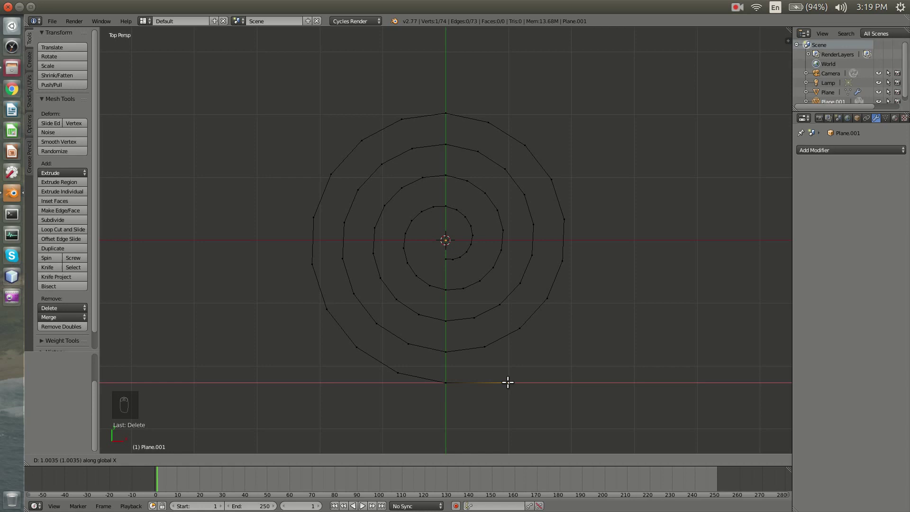
pyautogui.click(508, 381)
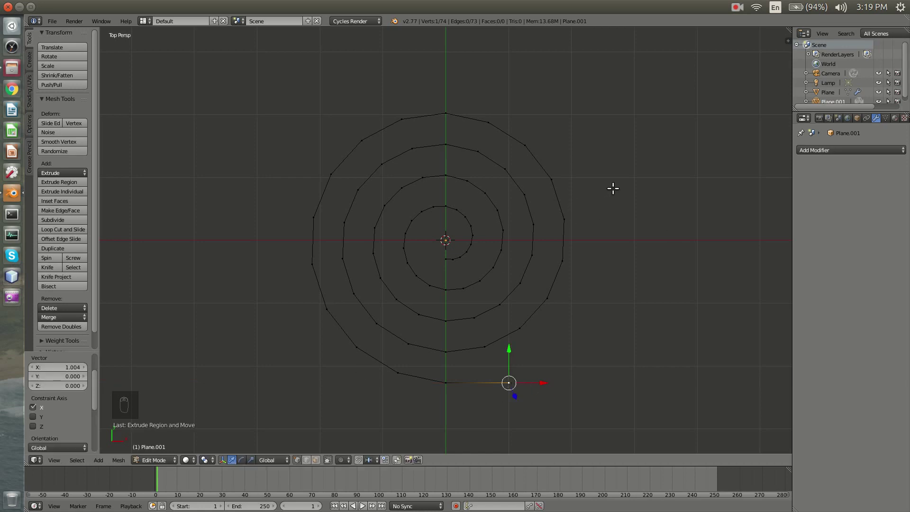
pyautogui.press('Tab')
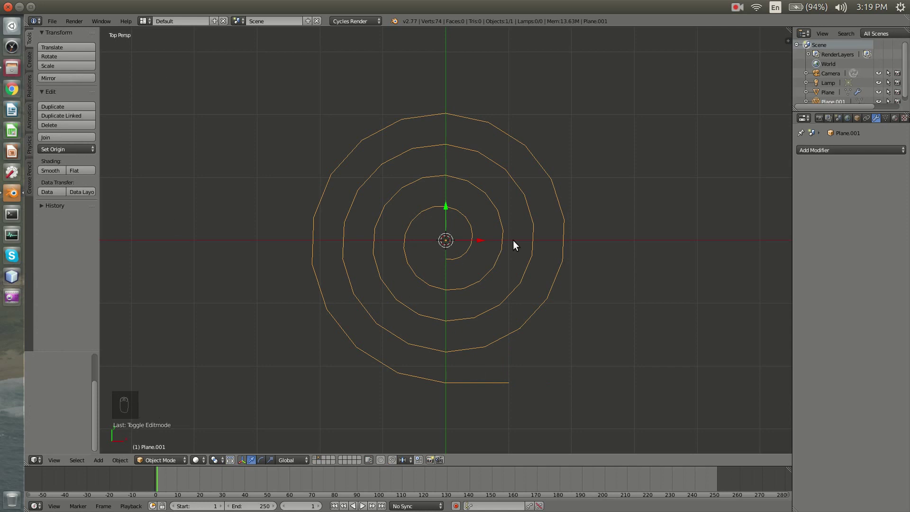
# Convert Plane.001 to a curve and switch the curve's direction in Edit Mode.
pyautogui.hotkey('alt', 'c')
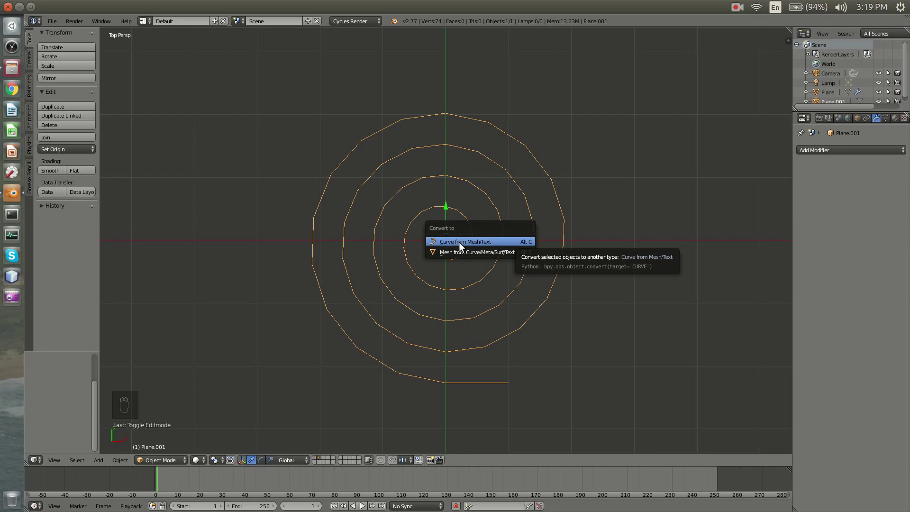
pyautogui.click(496, 240)
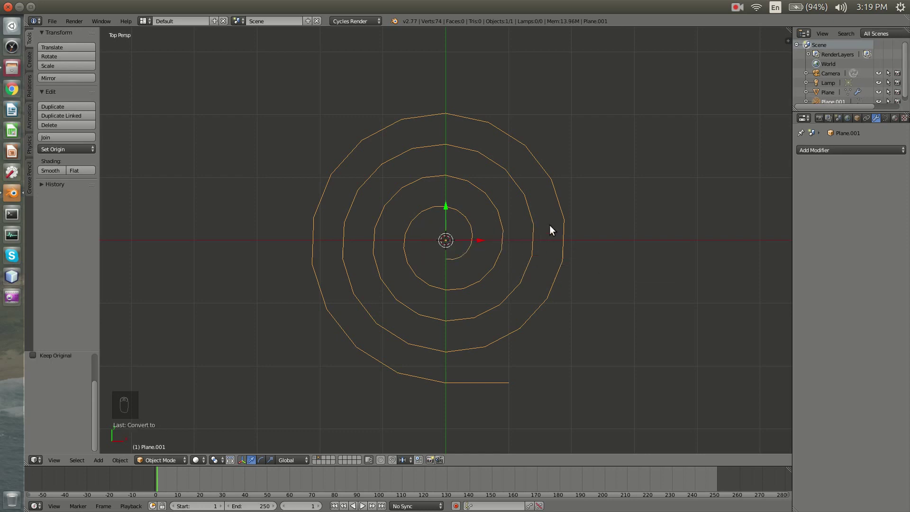
pyautogui.press('Tab')
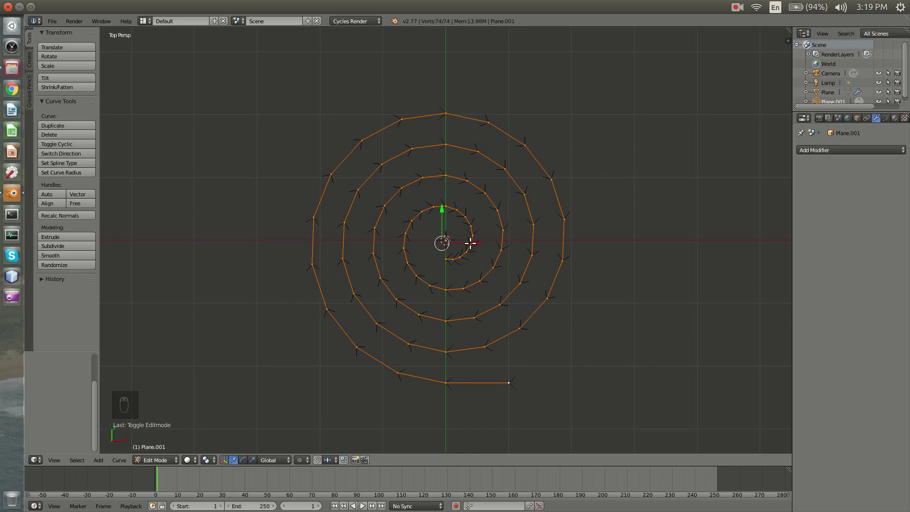
pyautogui.press('w')
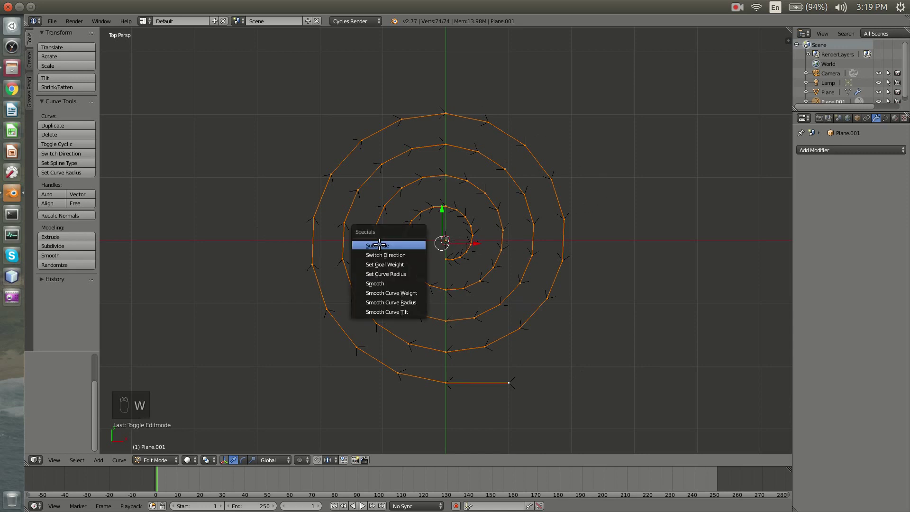
pyautogui.click(405, 256)
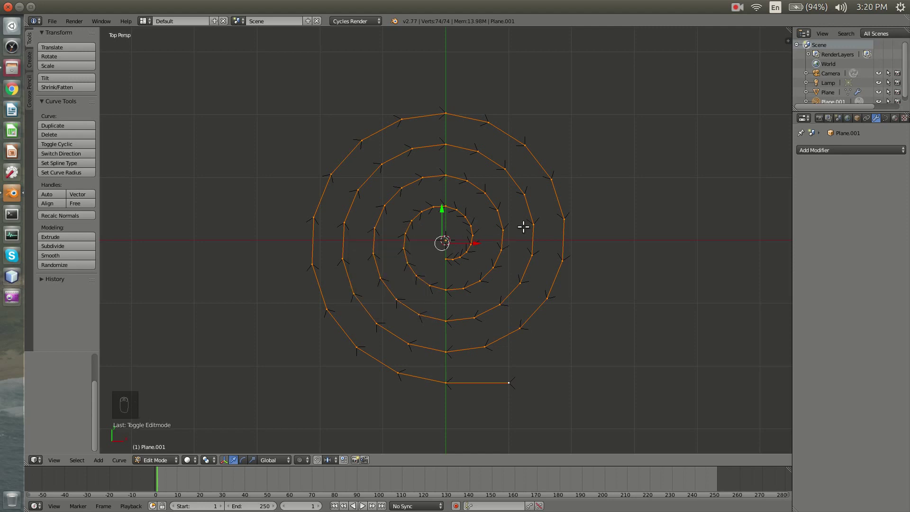
# Back in object mode, move the spiral curve Plane.001 to the first scene layer.
pyautogui.press('Tab')
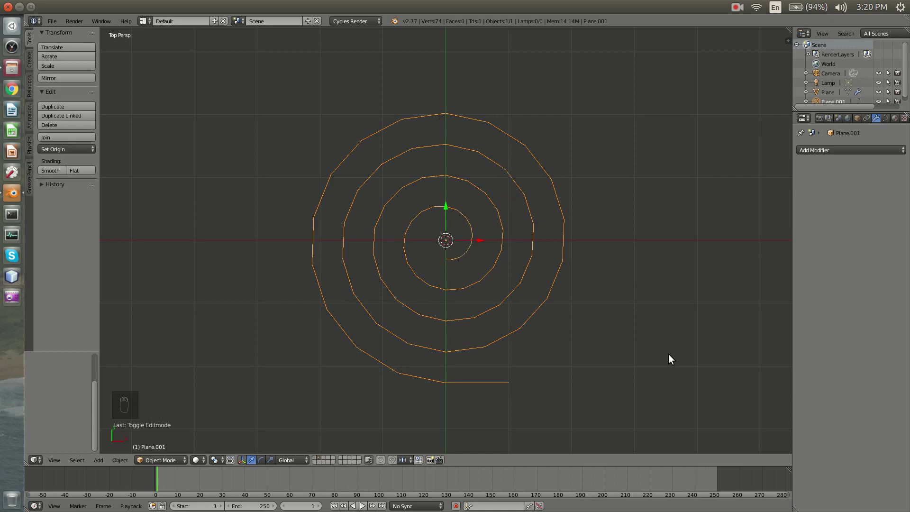
pyautogui.press('a')
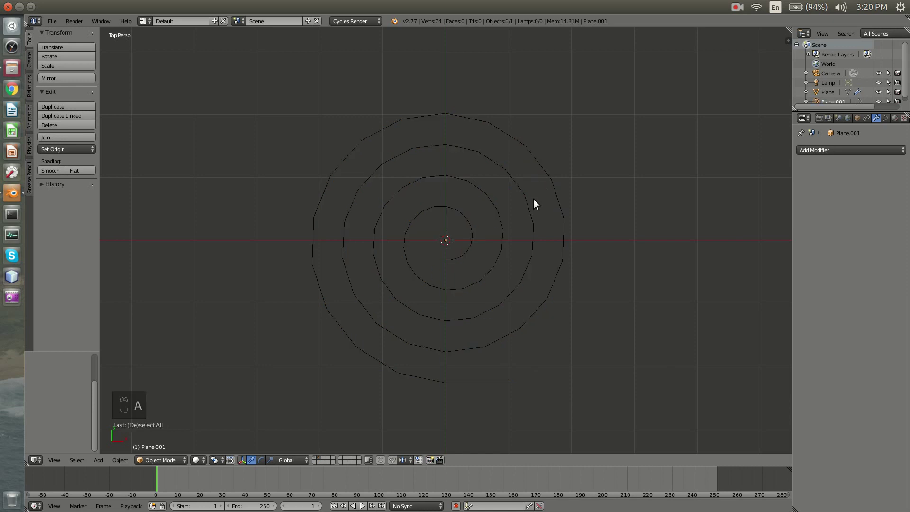
pyautogui.press('a')
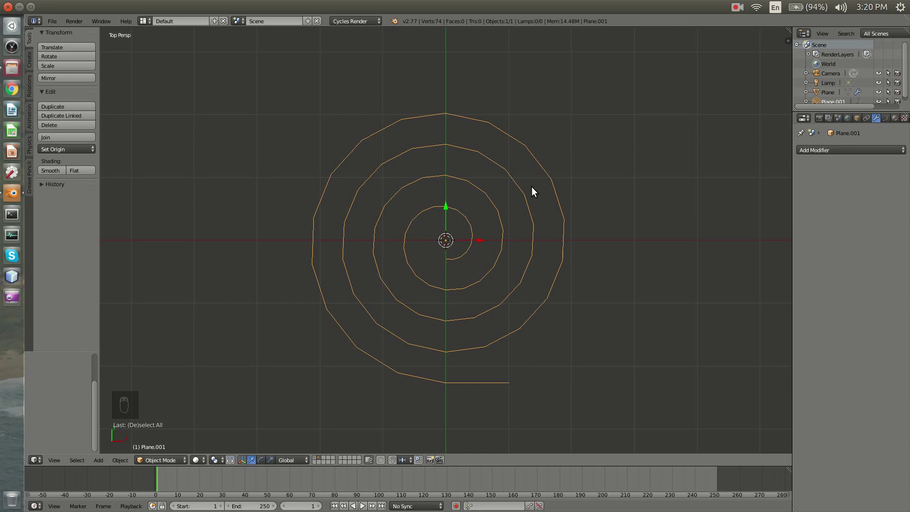
pyautogui.press('m')
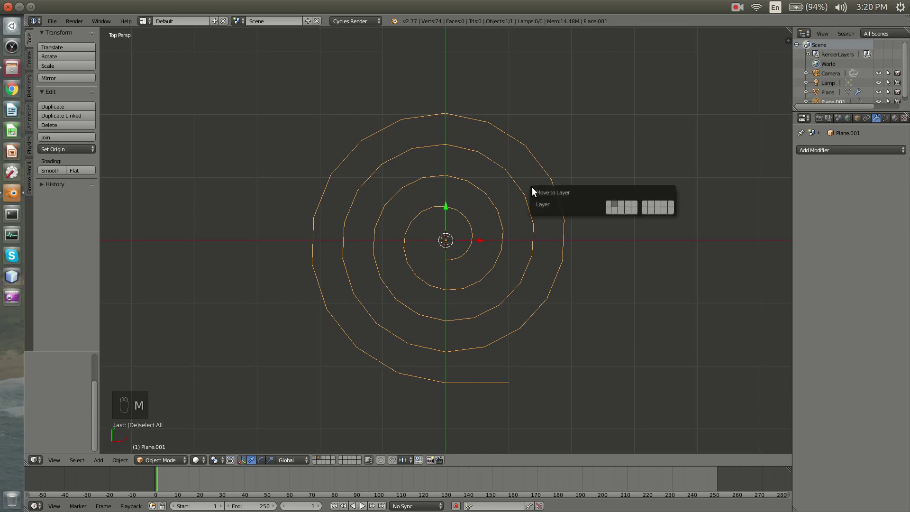
pyautogui.click(609, 203)
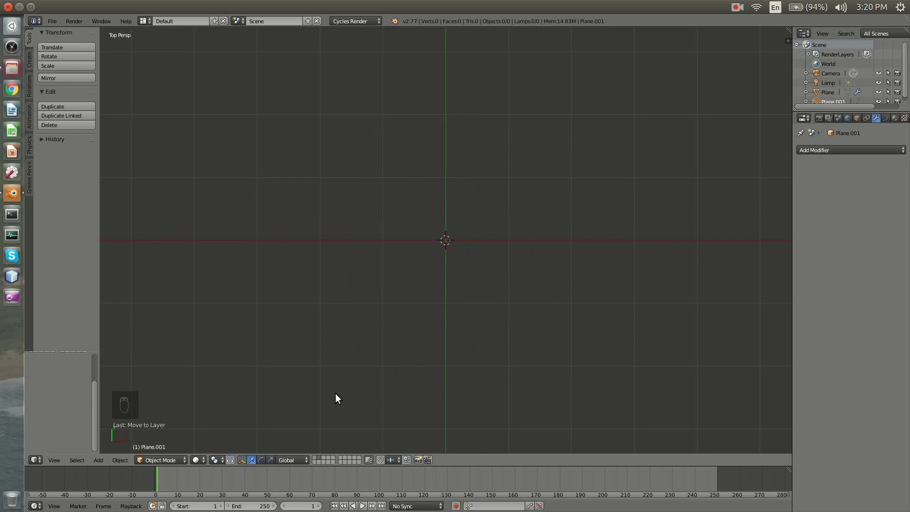
# Show layer 1 and rotate the spiral 90° around the X axis.
pyautogui.click(315, 458)
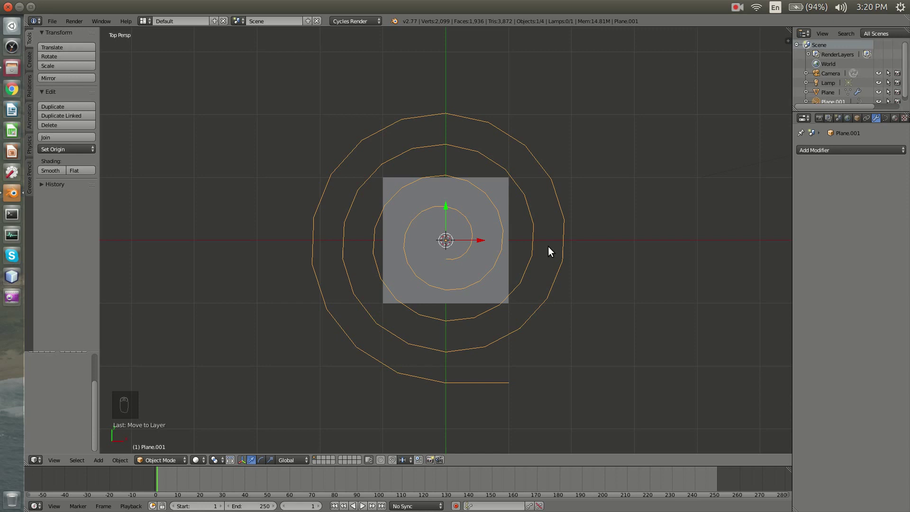
pyautogui.moveTo(530, 263); pyautogui.dragTo(582, 197, button='middle')
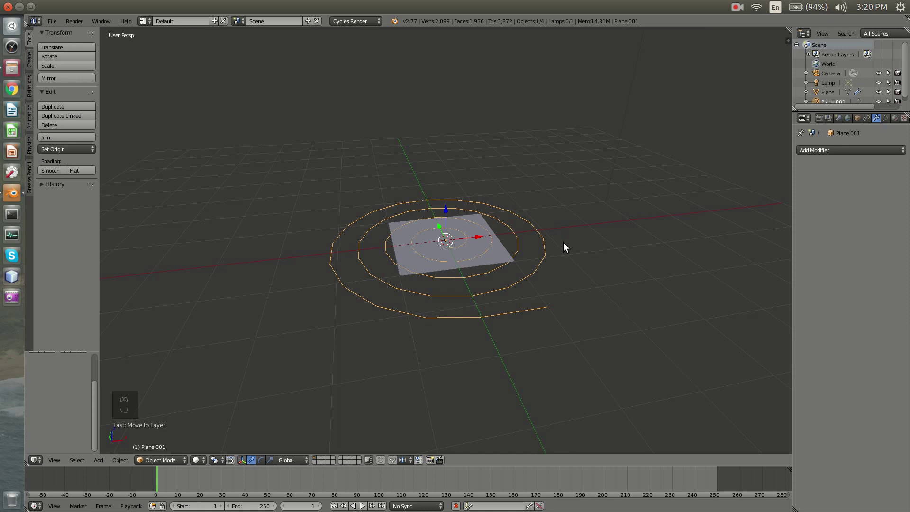
pyautogui.press('r')
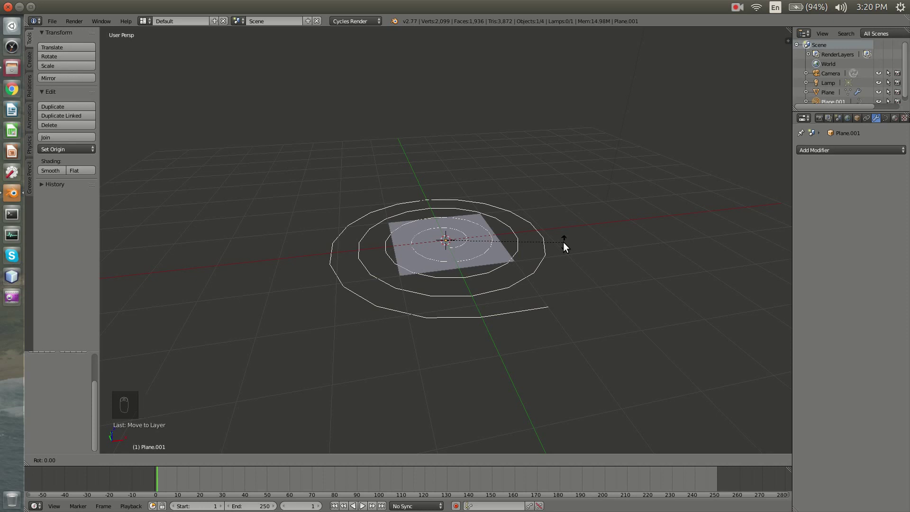
pyautogui.press('x')
pyautogui.write('90')
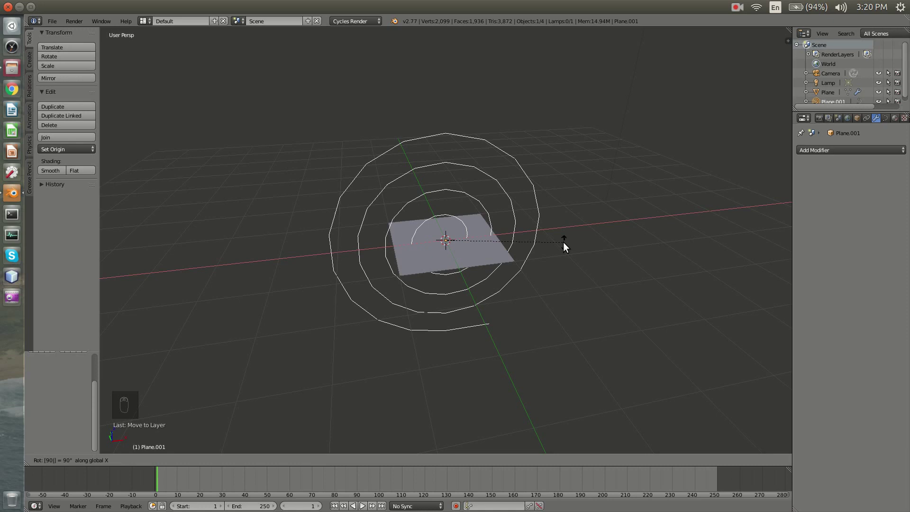
pyautogui.press('Return')
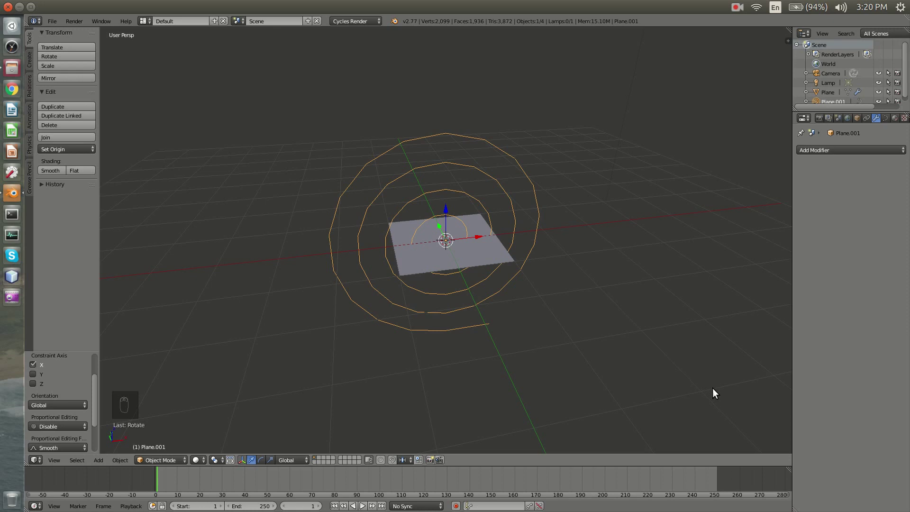
# Scale the spiral down to 0.052 and shift it −1.206 along X beside the plane.
pyautogui.press('s')
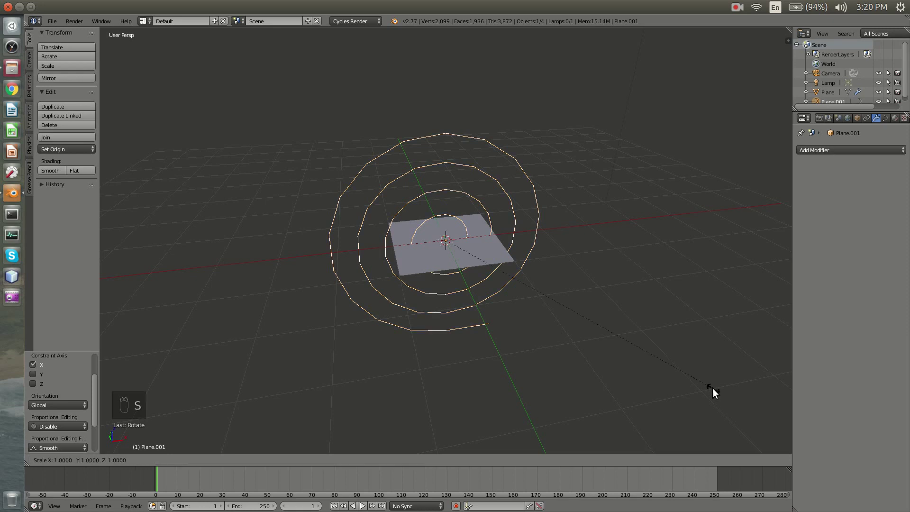
pyautogui.click(460, 247)
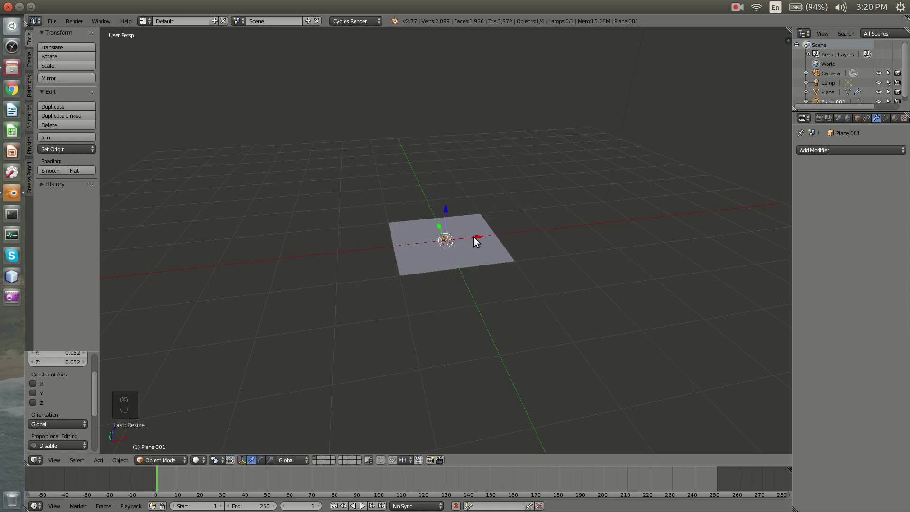
pyautogui.moveTo(474, 236); pyautogui.dragTo(414, 252)
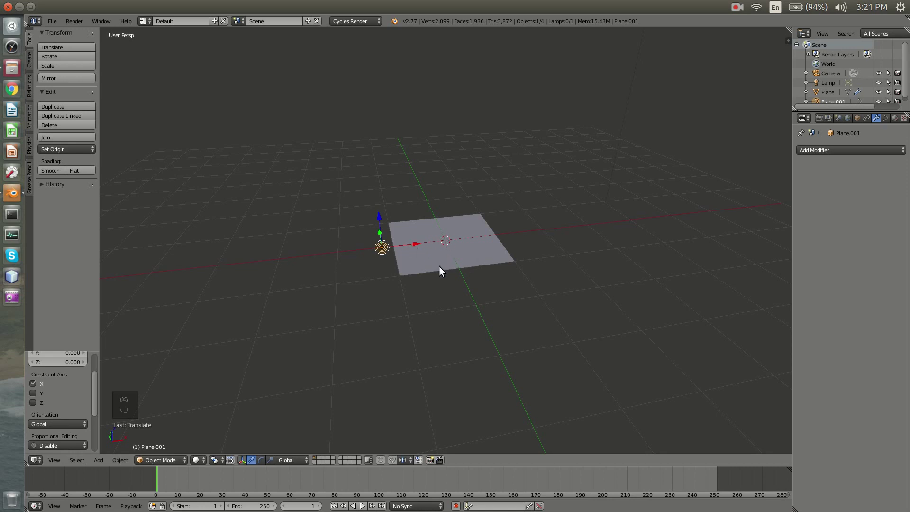
# Add a Curve modifier to the large plane with Plane.001 as its curve object.
pyautogui.rightClick(467, 256)
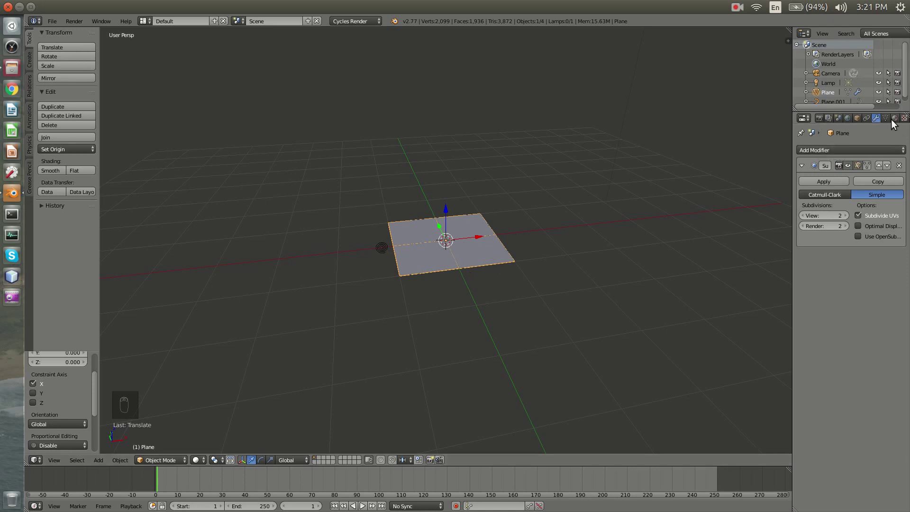
pyautogui.click(842, 149)
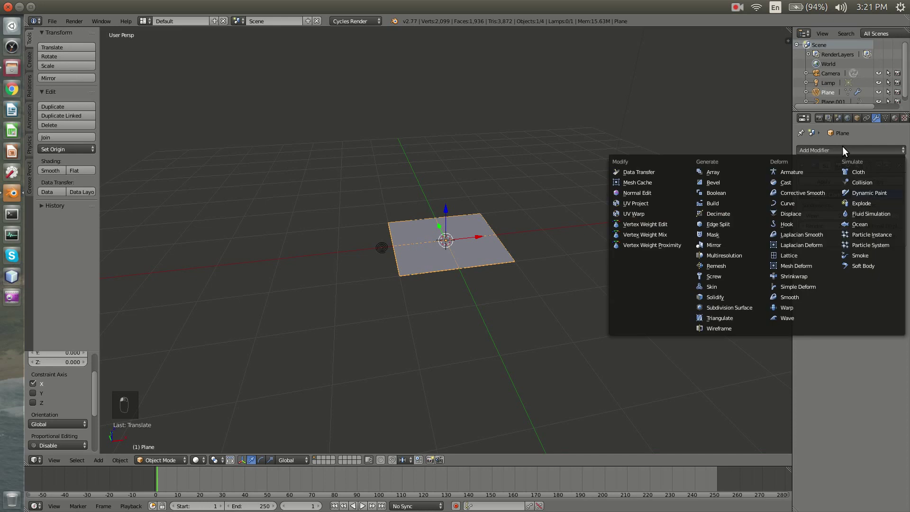
pyautogui.click(794, 203)
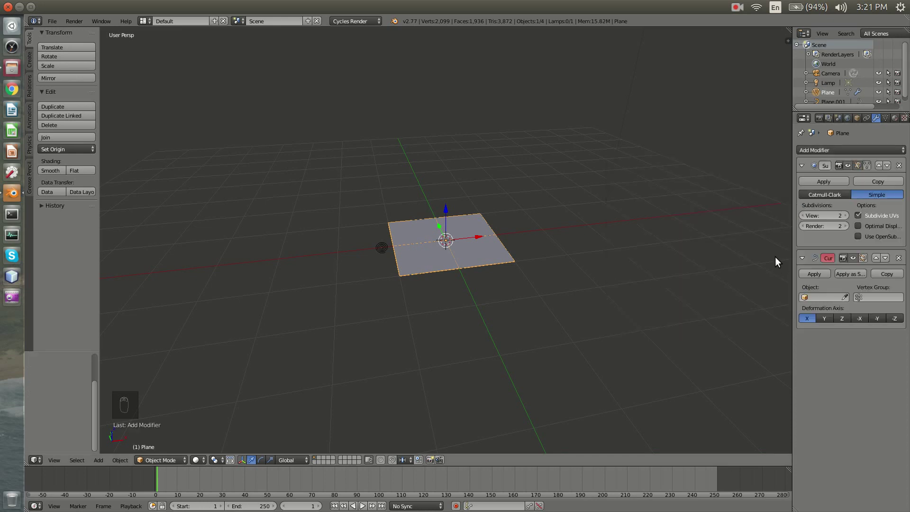
pyautogui.click(823, 296)
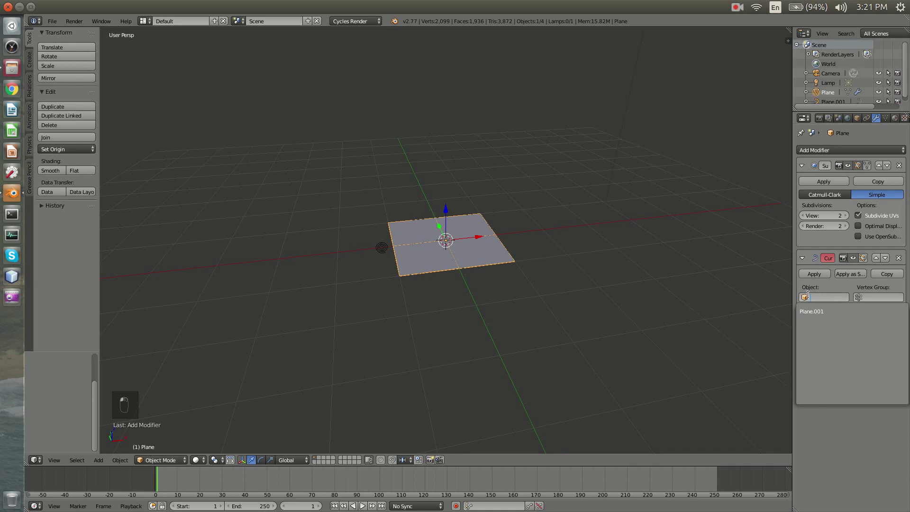
pyautogui.click(835, 311)
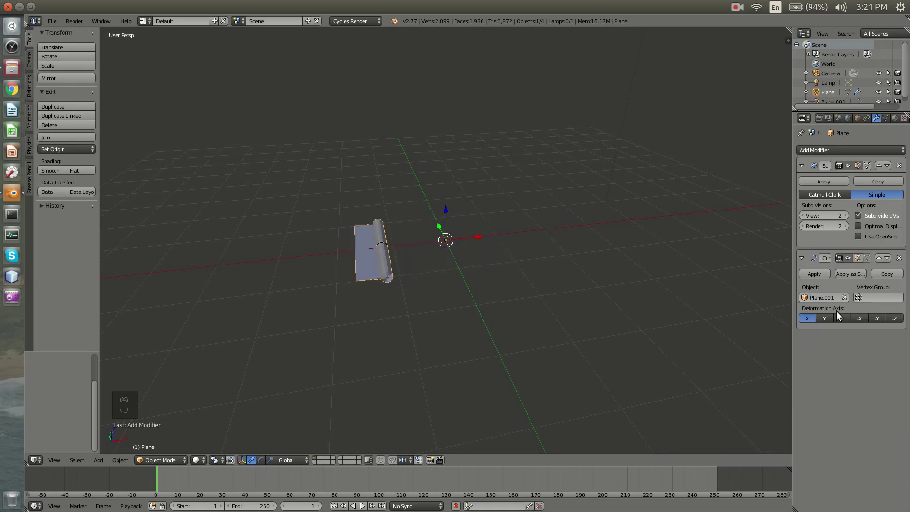
pyautogui.scroll(5, 418, 294)
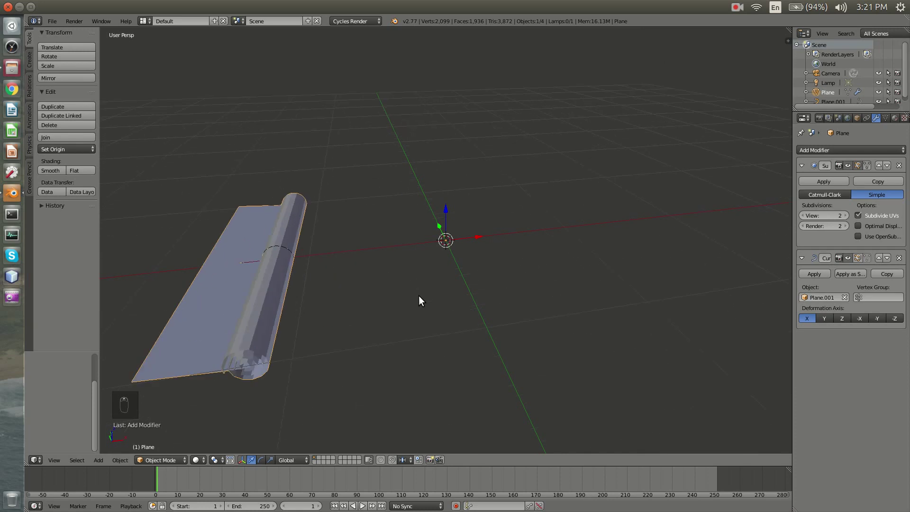
pyautogui.scroll(-4, 421, 303)
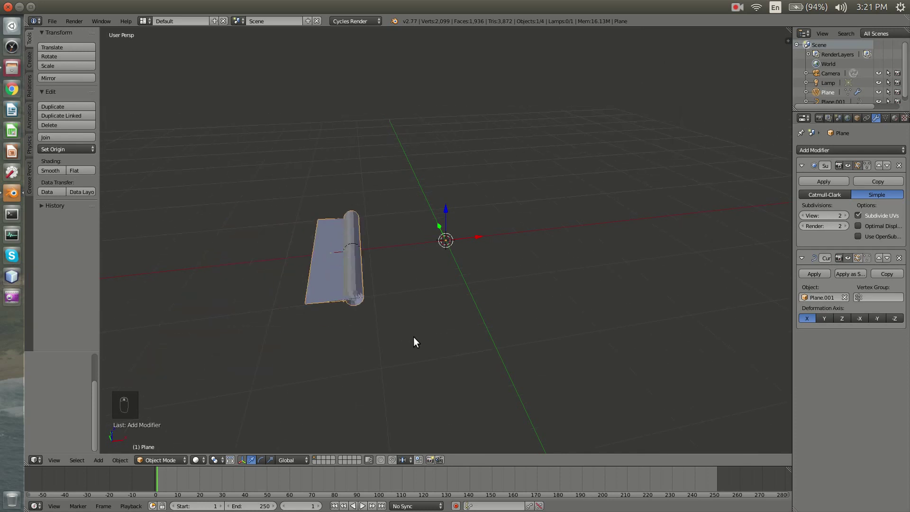
# Slide the plane along X so it lies mostly unrolled, one edge still curled.
pyautogui.click(470, 237)
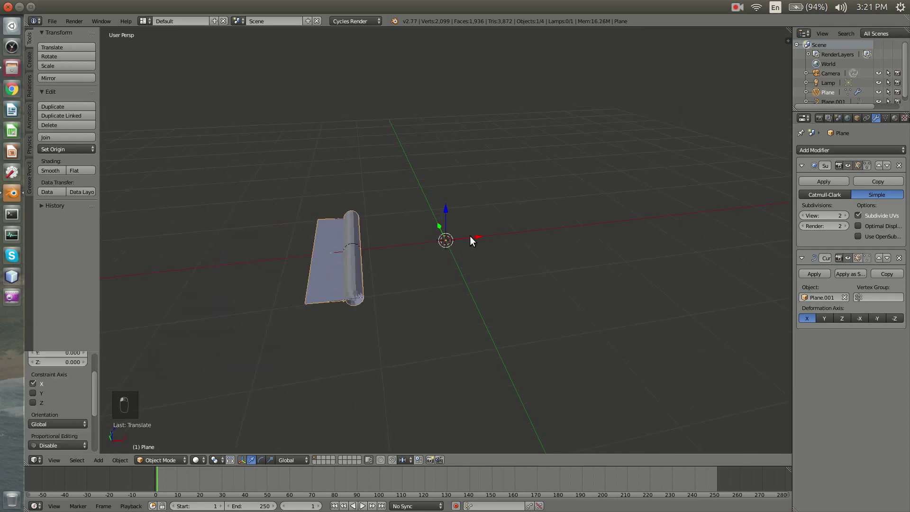
pyautogui.moveTo(473, 237); pyautogui.dragTo(314, 274)
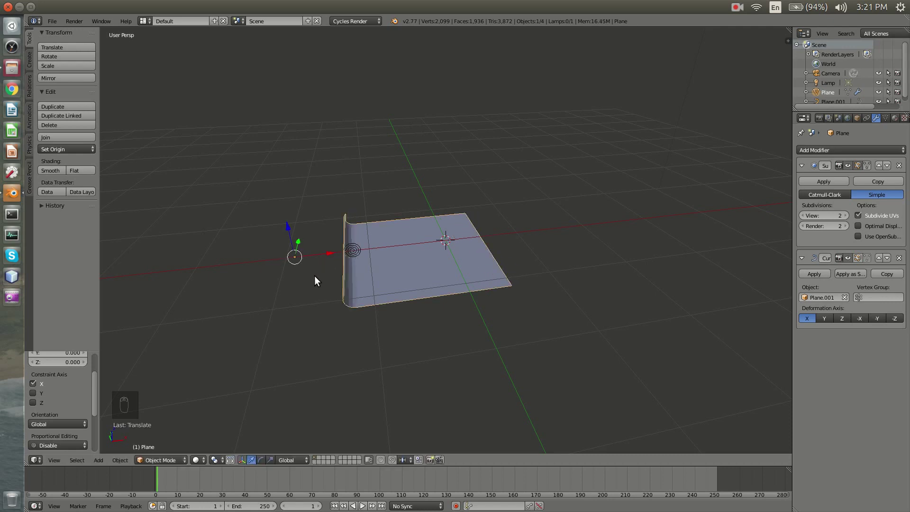
pyautogui.moveTo(314, 275); pyautogui.dragTo(326, 268, button='middle')
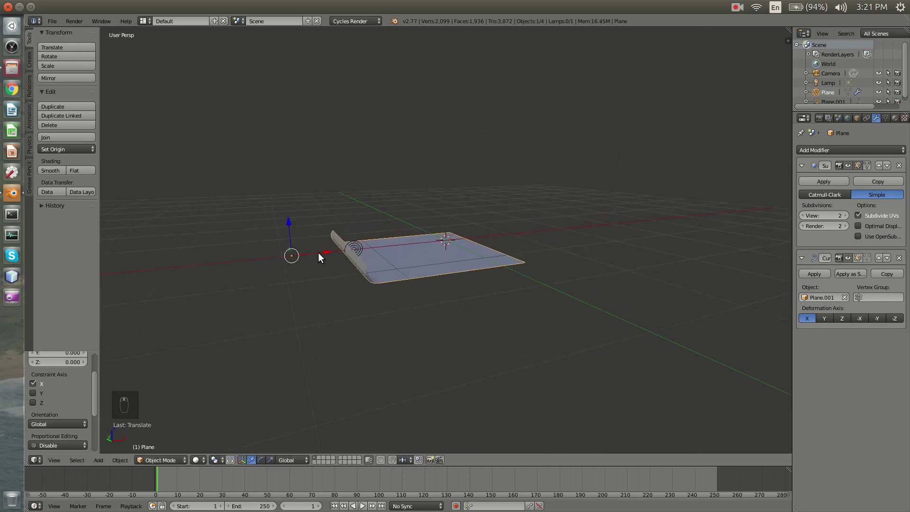
# Nudge the plane along X and insert a LocRotScale keyframe at frame 1.
pyautogui.moveTo(318, 254); pyautogui.dragTo(283, 275)
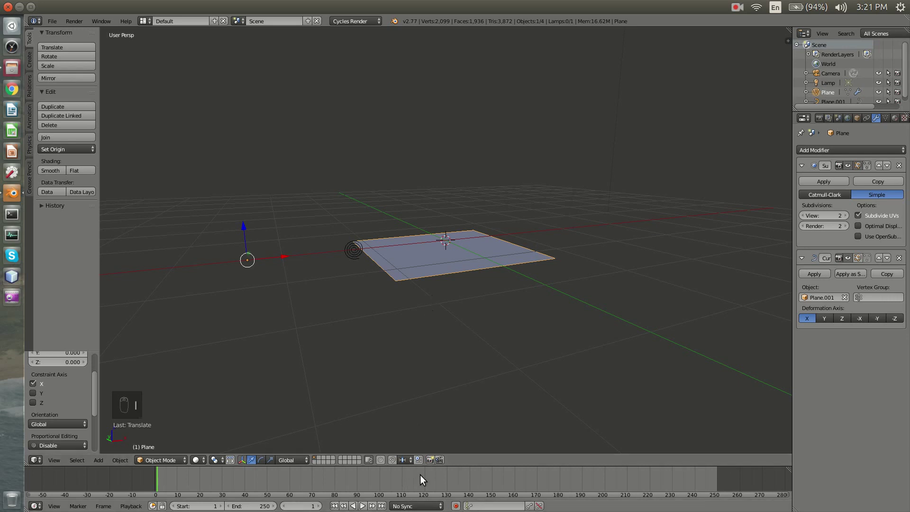
pyautogui.press('i')
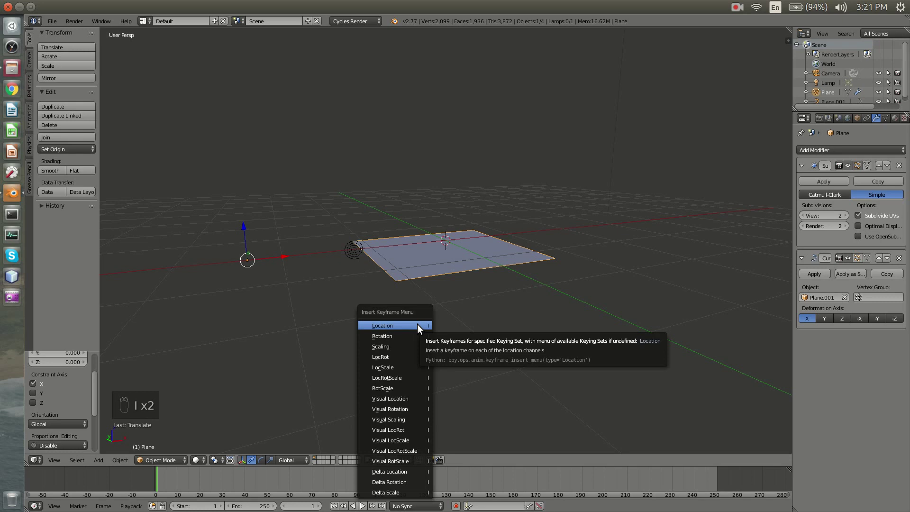
pyautogui.click(401, 378)
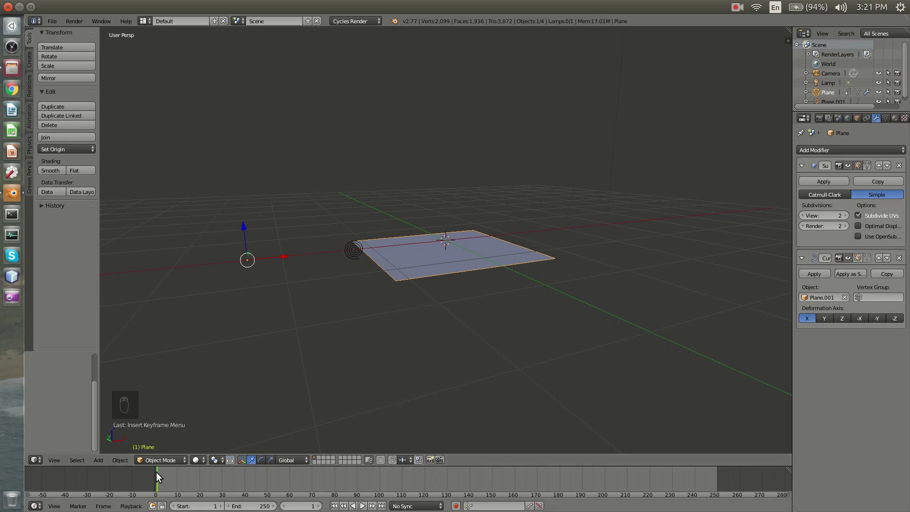
# At frame 75, slide the plane along X to roll it up and keyframe LocRotScale.
pyautogui.moveTo(158, 473); pyautogui.dragTo(201, 470)
pyautogui.moveTo(264, 481); pyautogui.dragTo(323, 478)
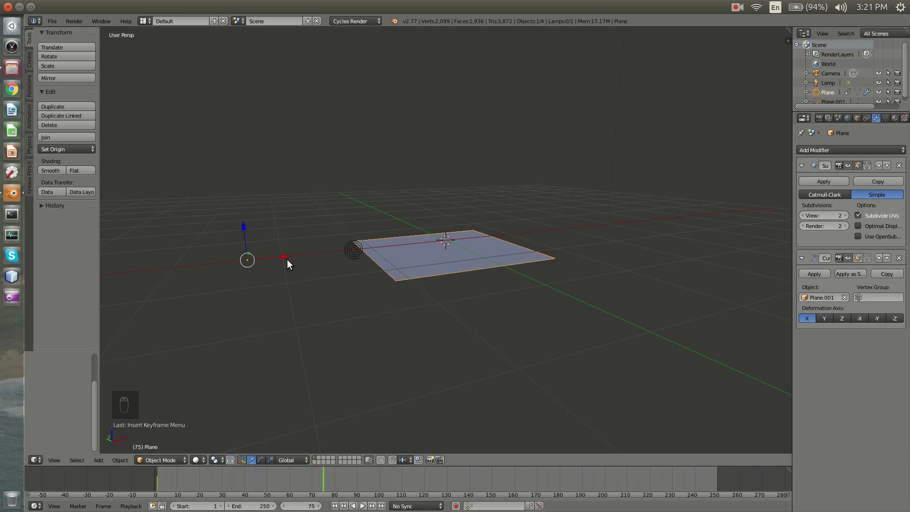
pyautogui.moveTo(268, 254); pyautogui.dragTo(440, 255)
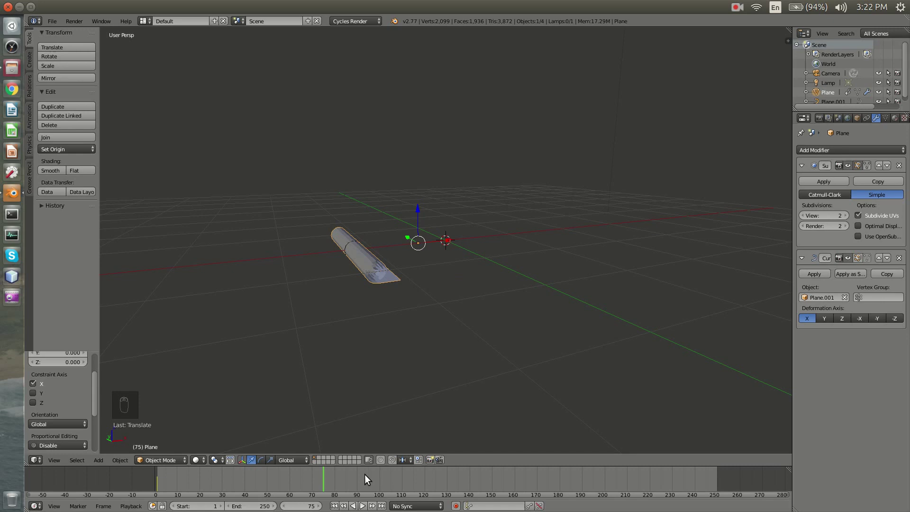
pyautogui.press('i')
pyautogui.press('i')
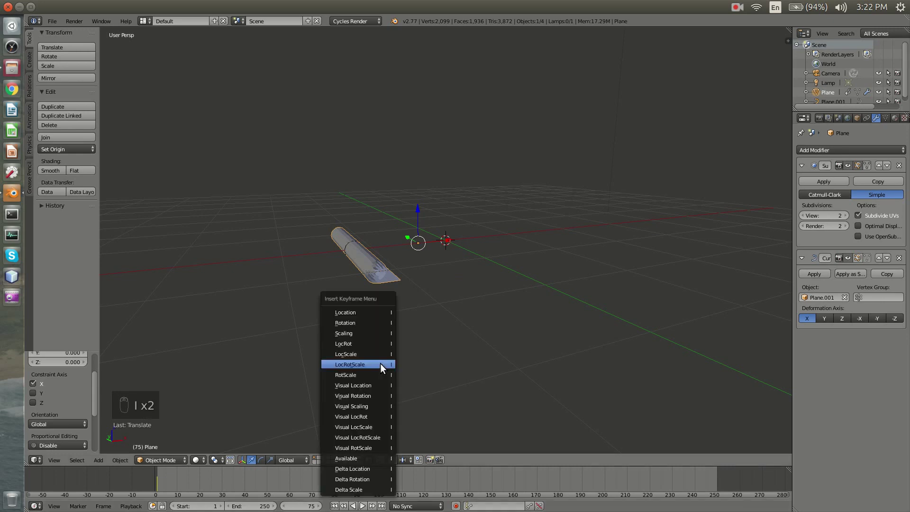
pyautogui.click(380, 363)
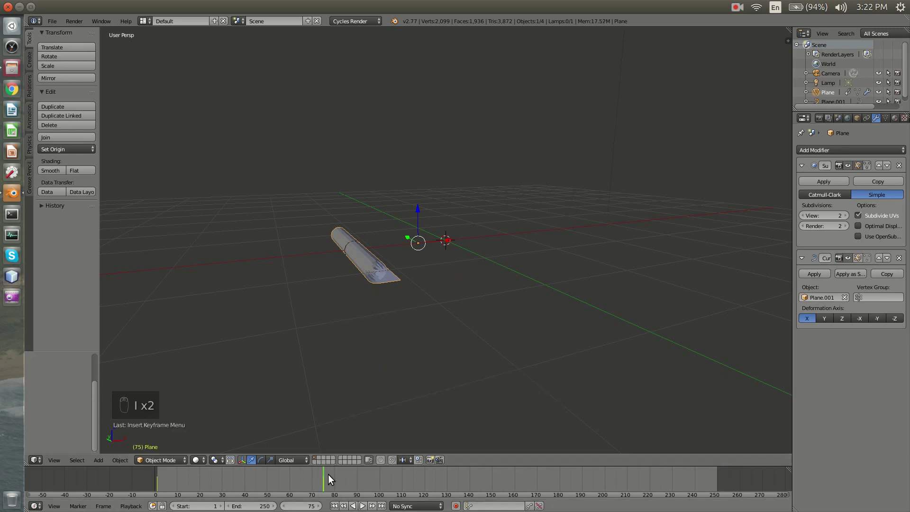